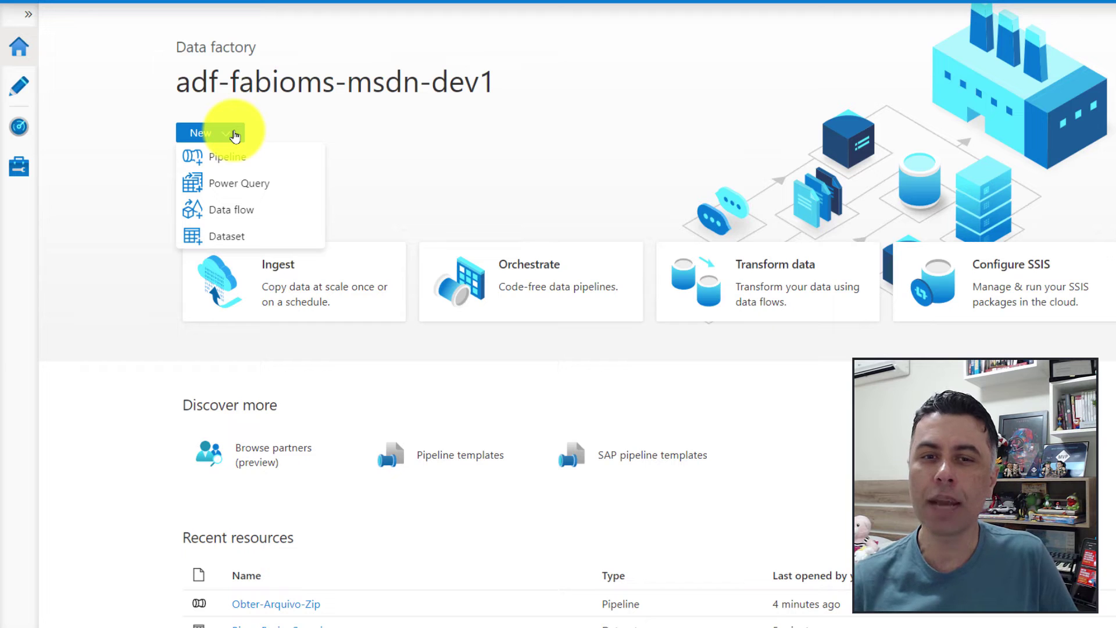
Create a new pipeline named Obter-Arquivo-Zip, collapse the factory resources list and save the pipeline
left_click(279, 163)
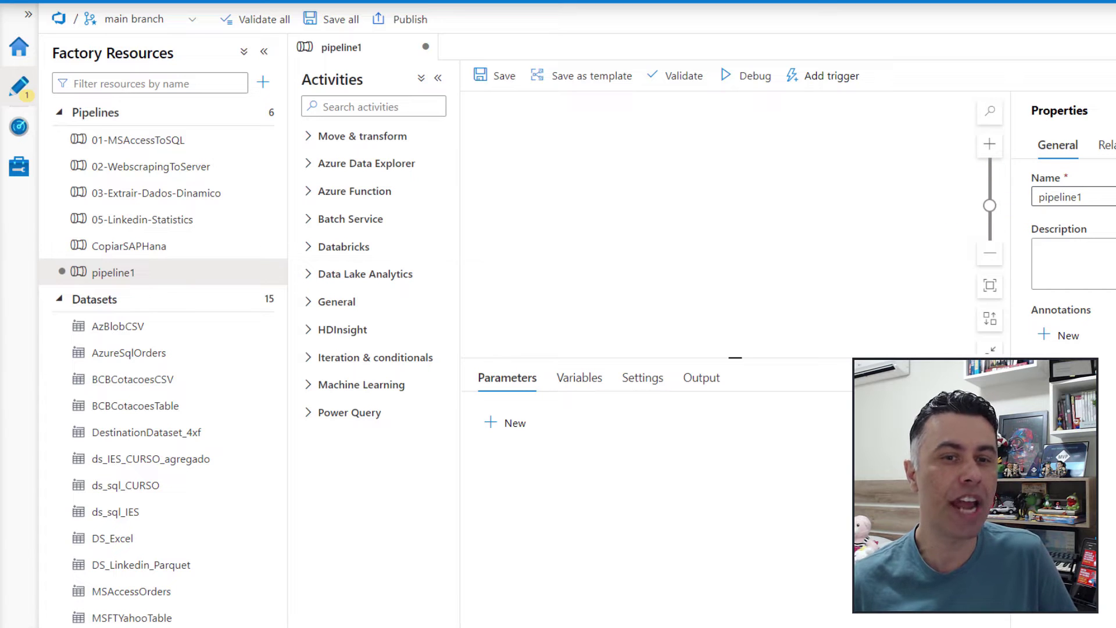
left_click(1112, 197)
type("Obter-Arqui")
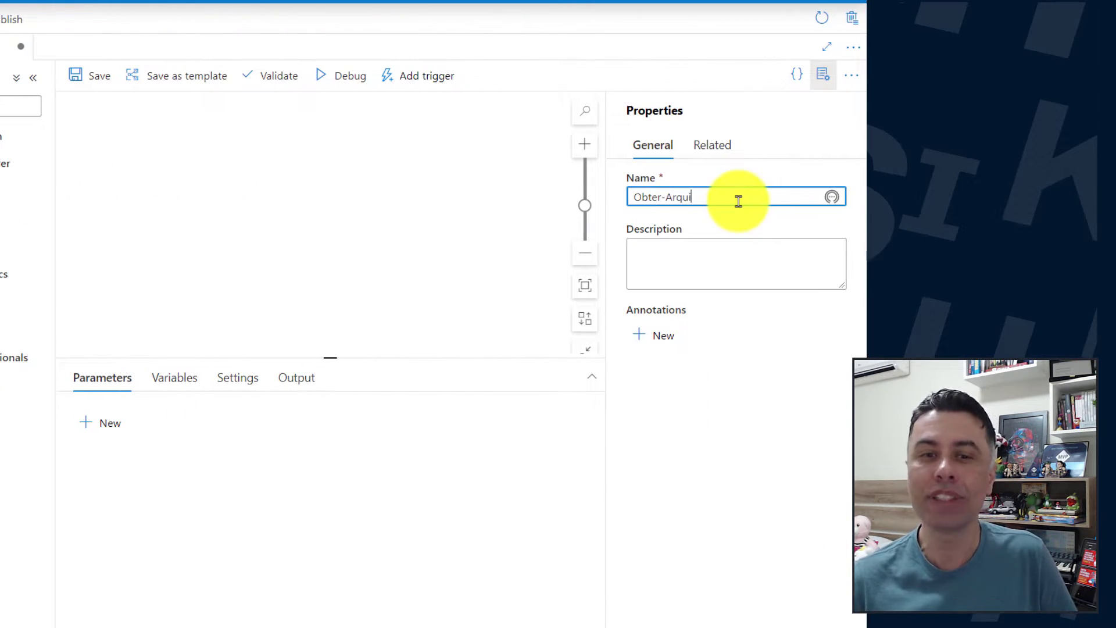
type("vo")
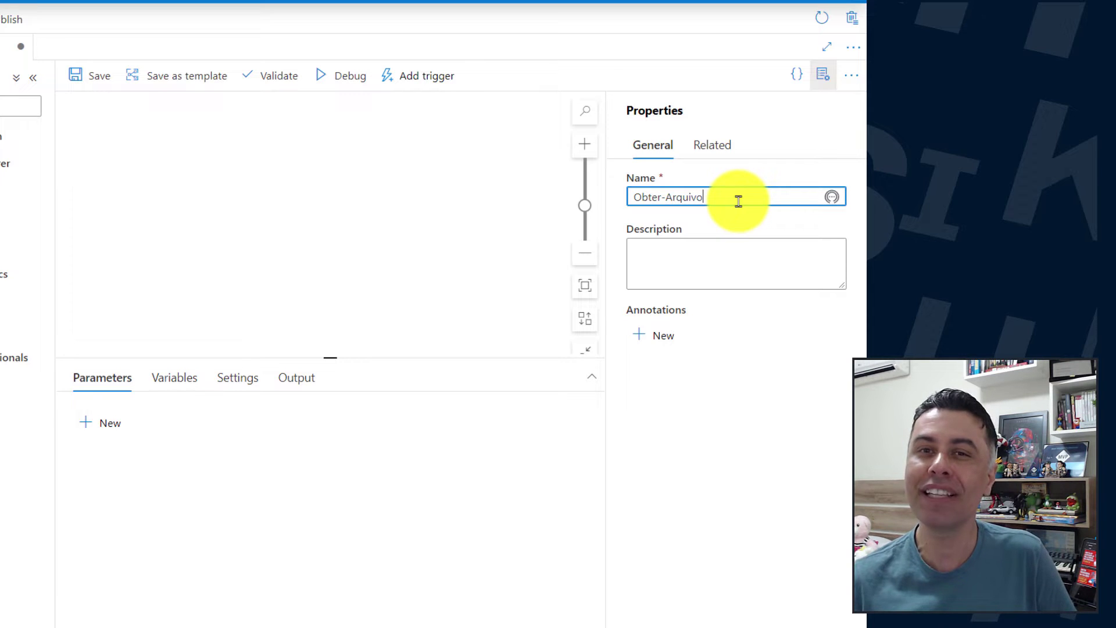
type("-Zip")
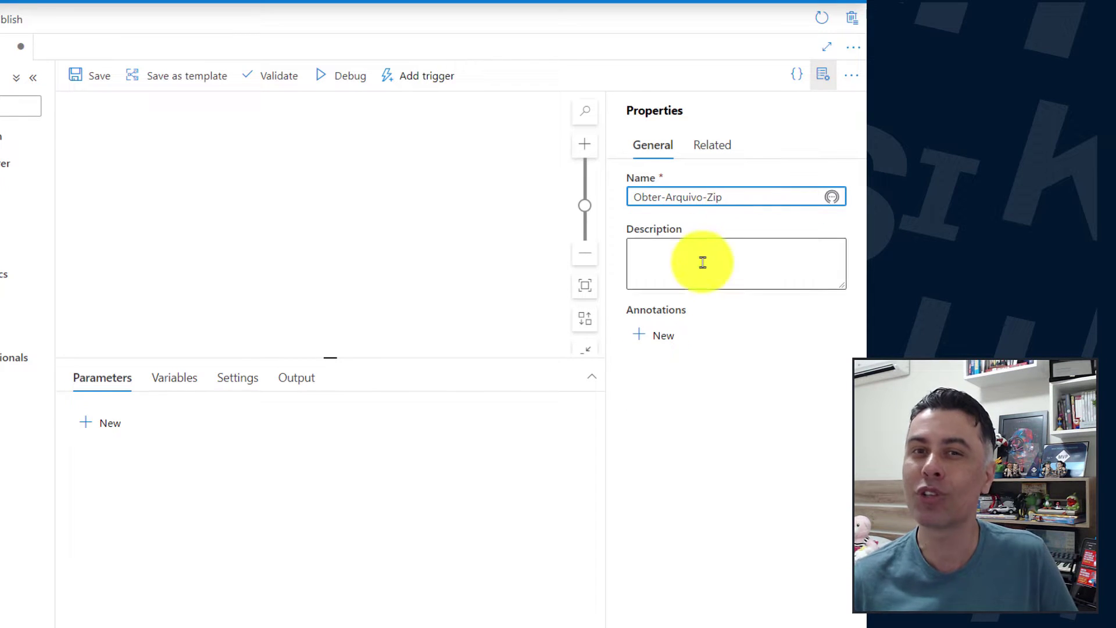
left_click(705, 260)
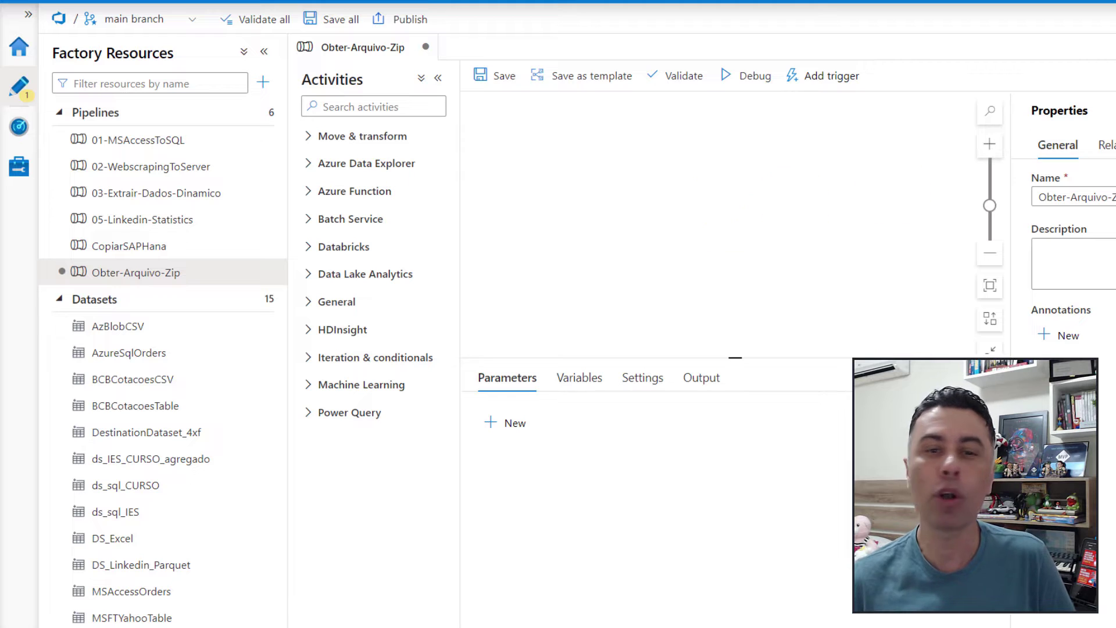
left_click(264, 51)
left_click(263, 83)
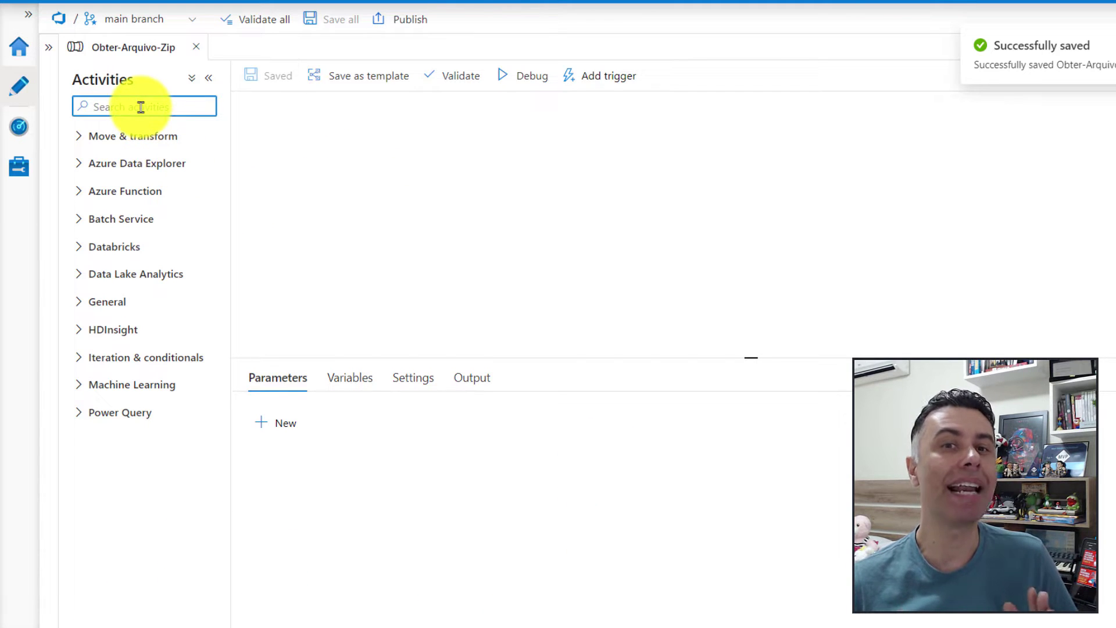
Add a Copy data activity to the pipeline canvas and name it Salvar Arquivo Zip
type("copy")
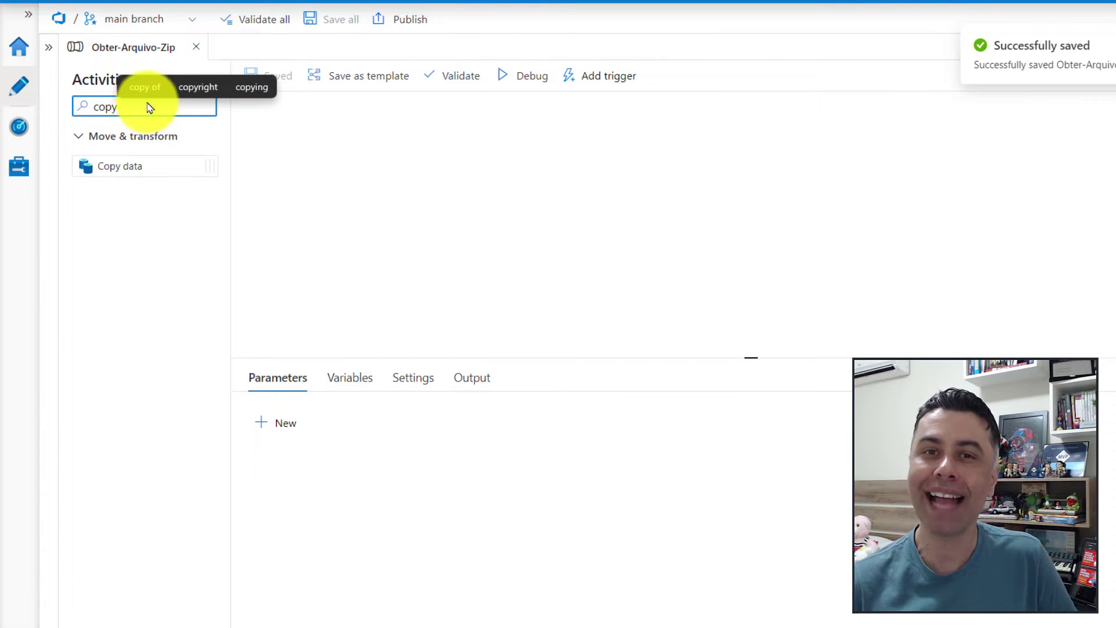
left_click_drag(125, 175, 401, 185)
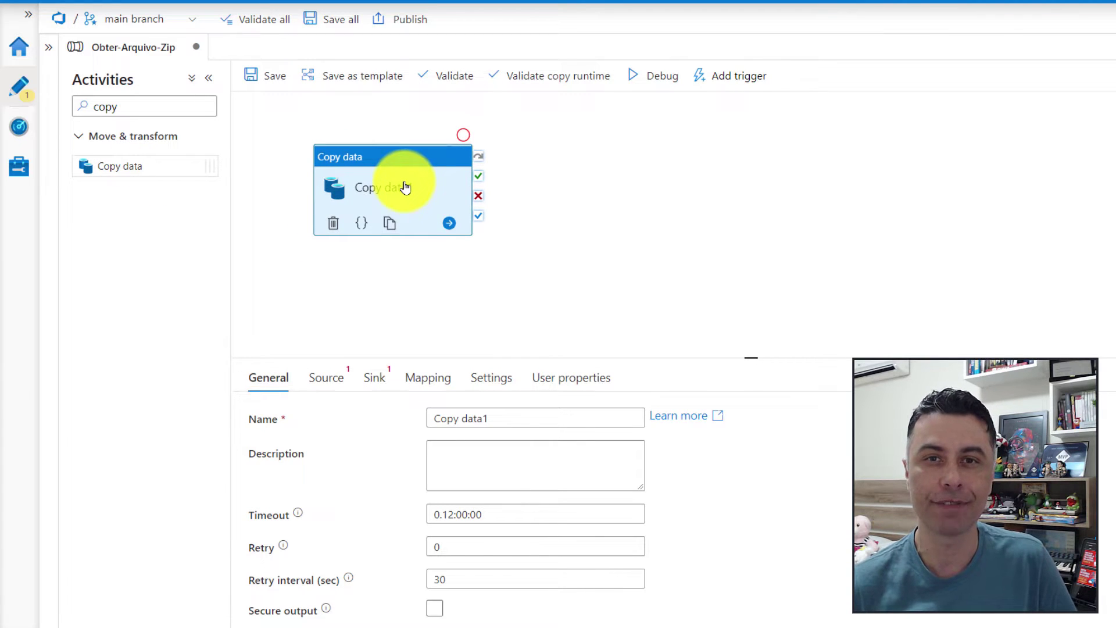
triple_click(439, 417)
type("Salvar Arquivo Zip")
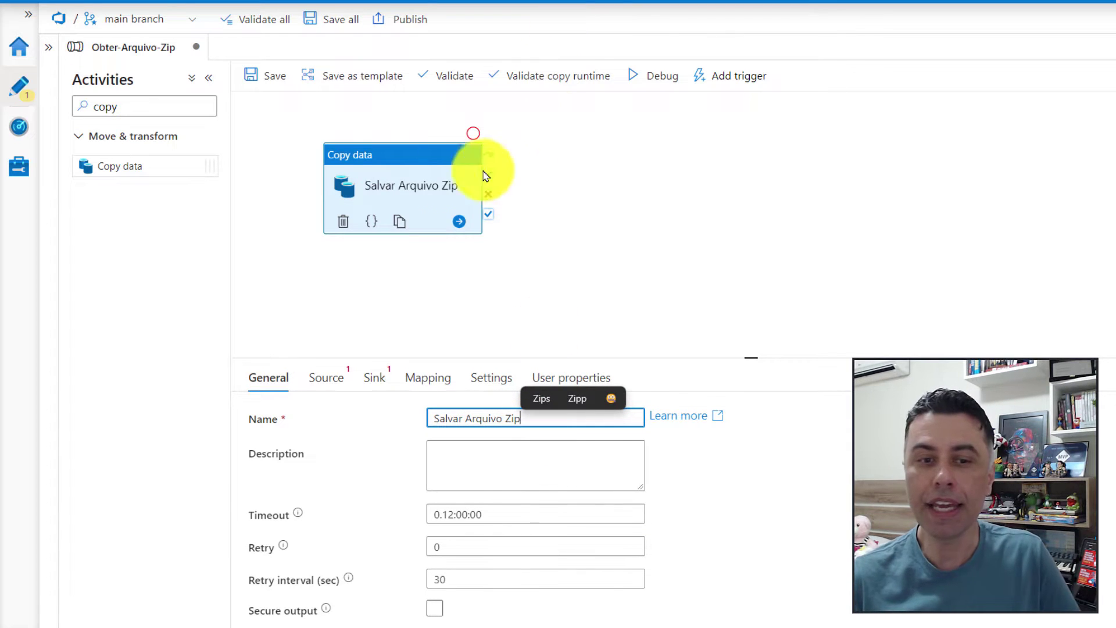
left_click(418, 180)
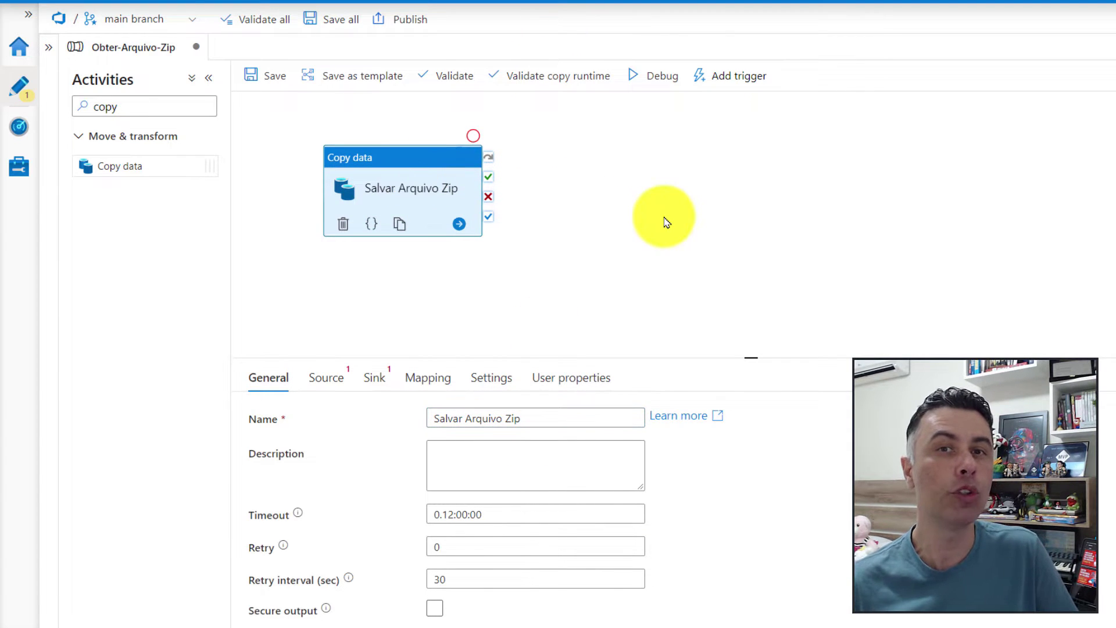
Start a new source dataset for the copy activity, using the HTTP data store and the Binary format
left_click(328, 379)
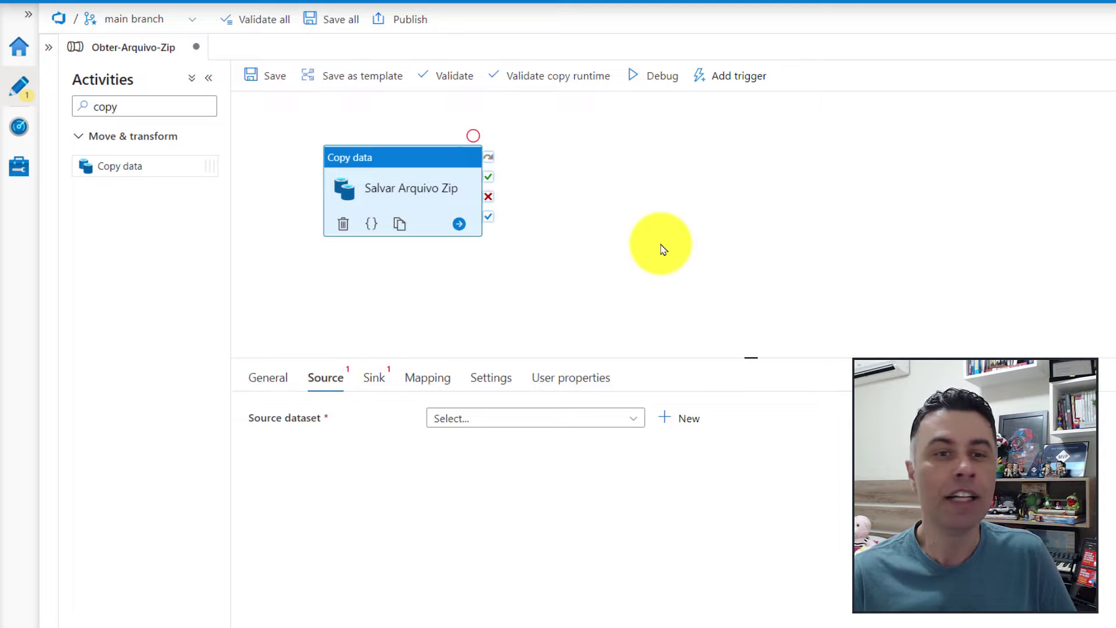
left_click(632, 421)
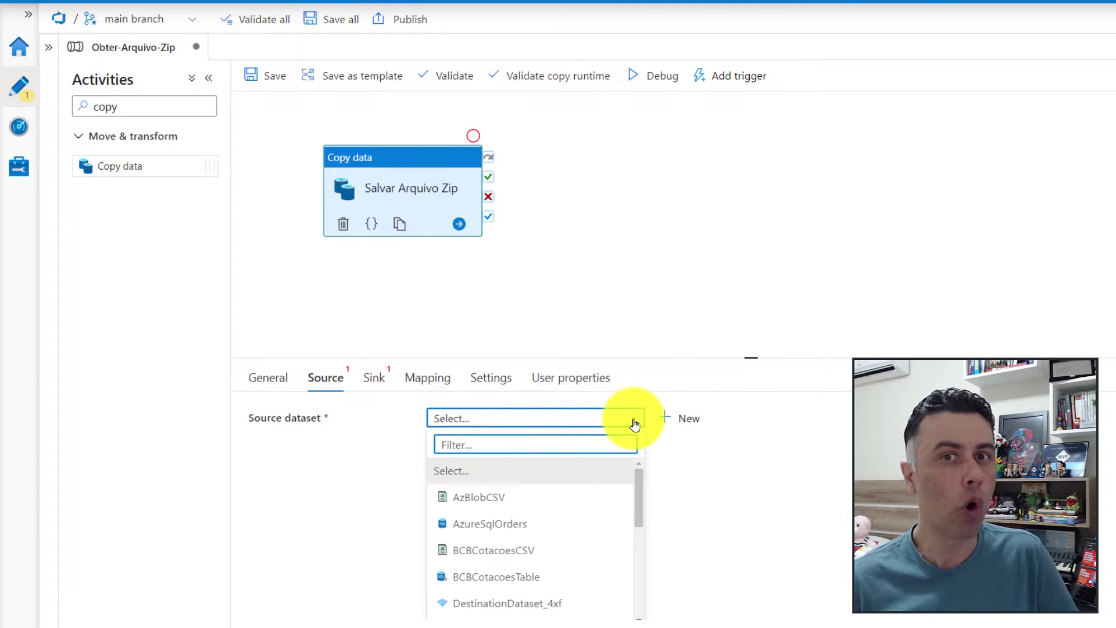
left_click(634, 424)
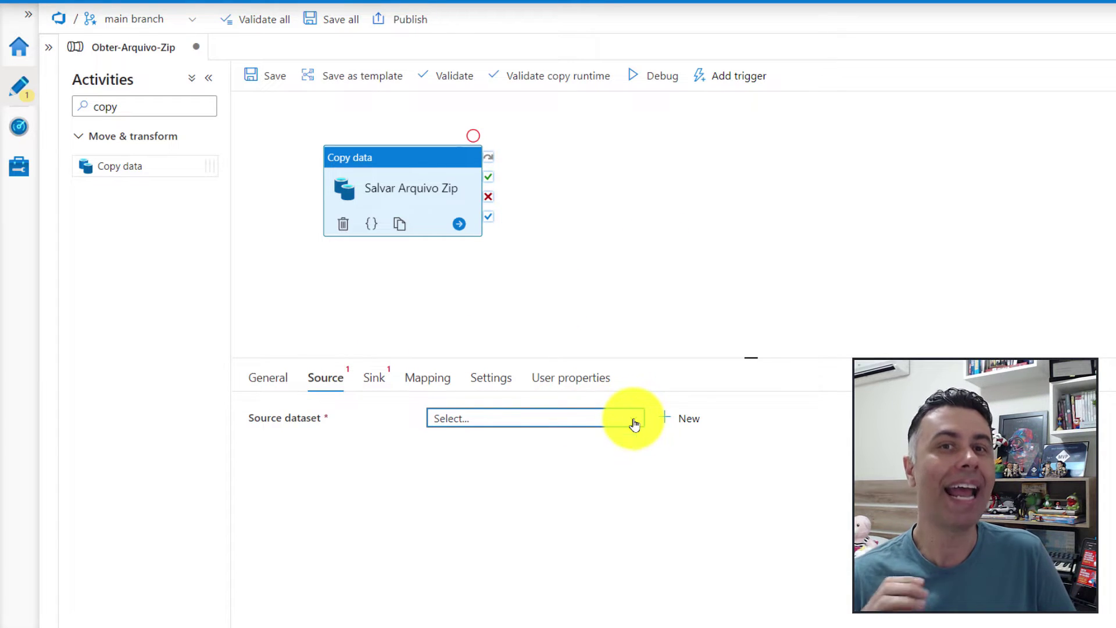
left_click(684, 423)
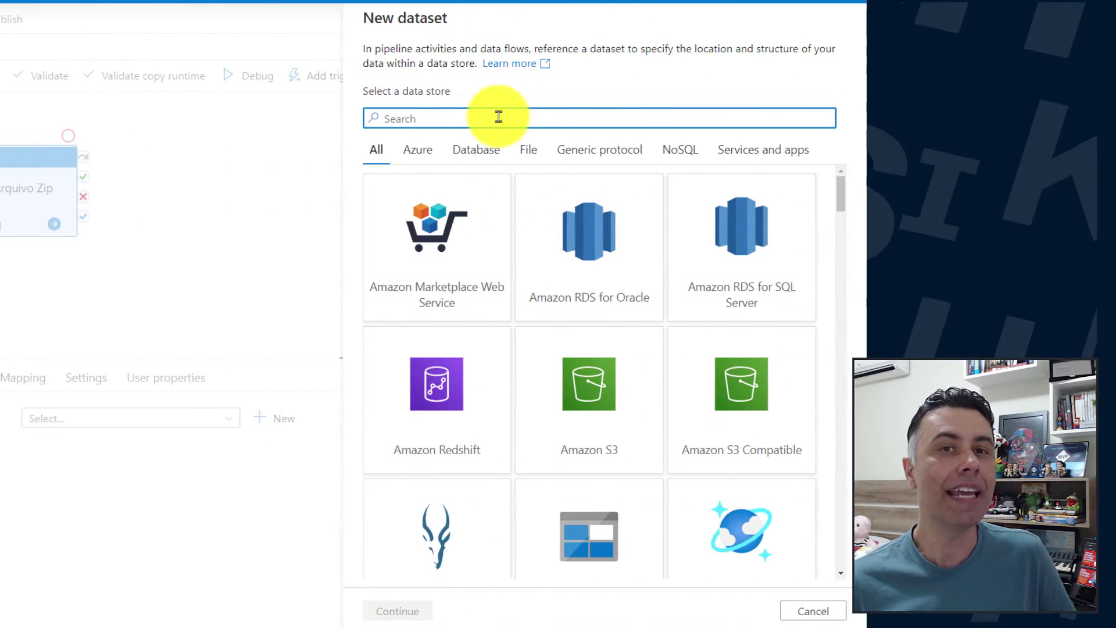
type("http")
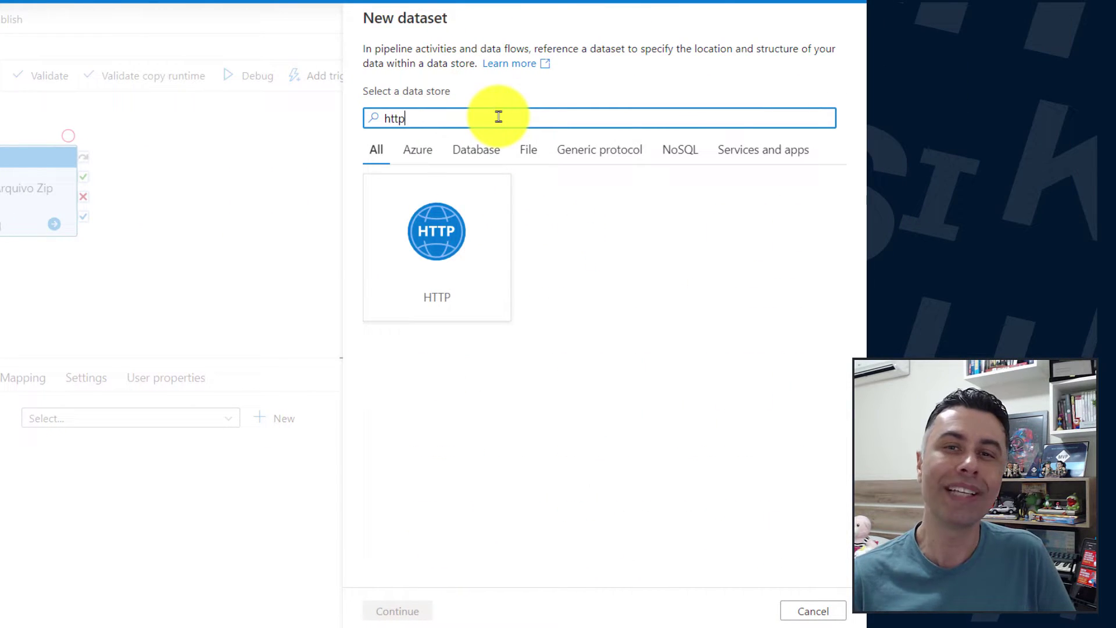
left_click(494, 218)
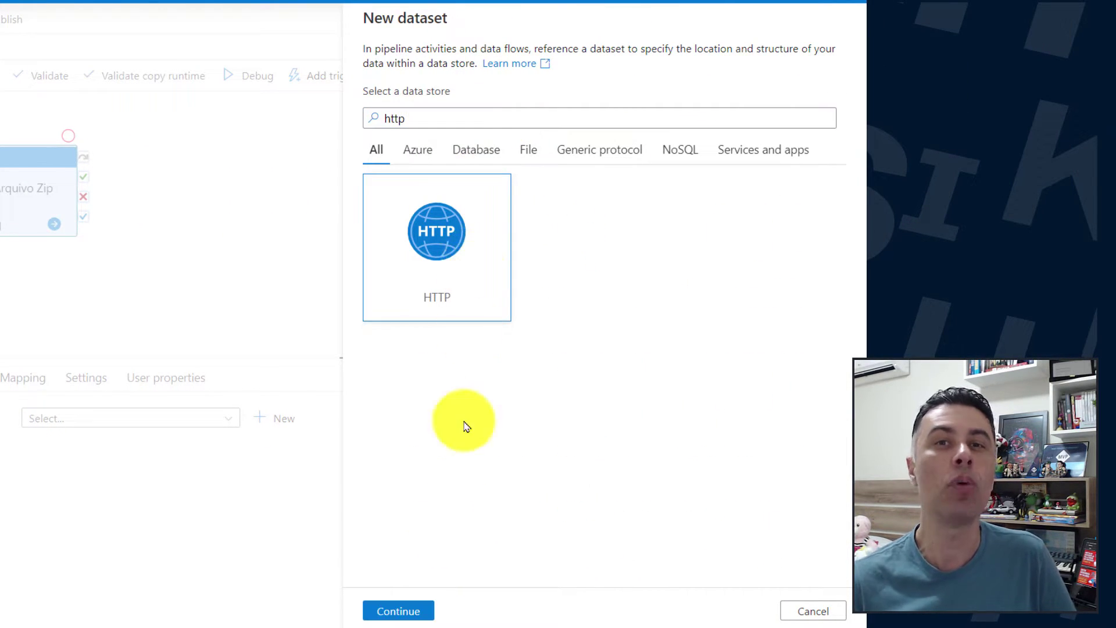
left_click(415, 613)
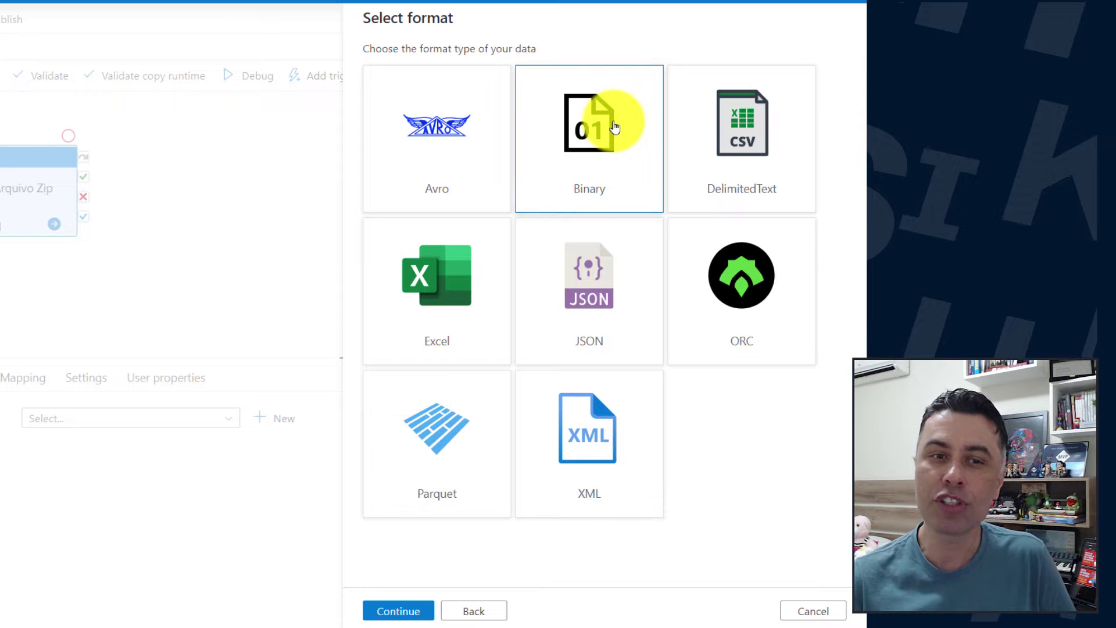
left_click(398, 609)
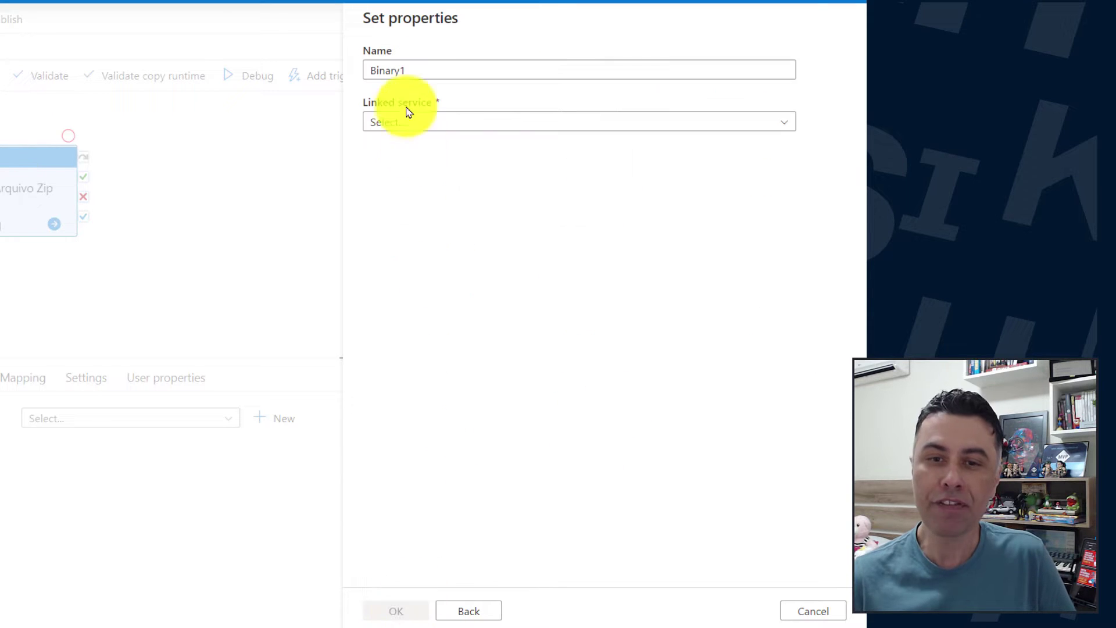
Name the new source dataset BinaryGithub
left_click(459, 78)
key("BackSpace")
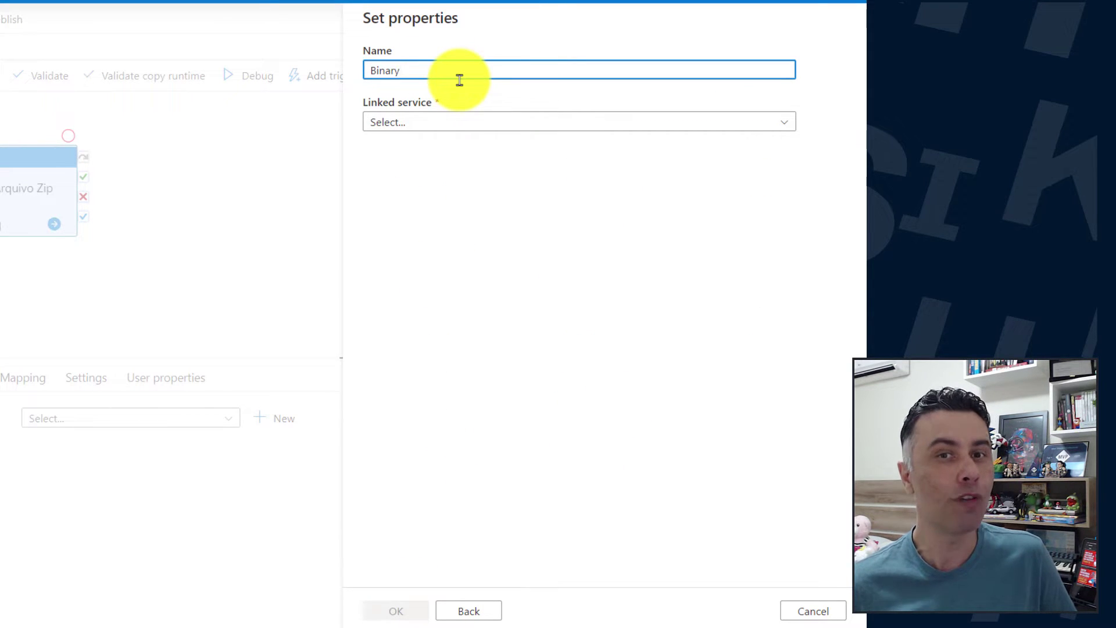
type("Github")
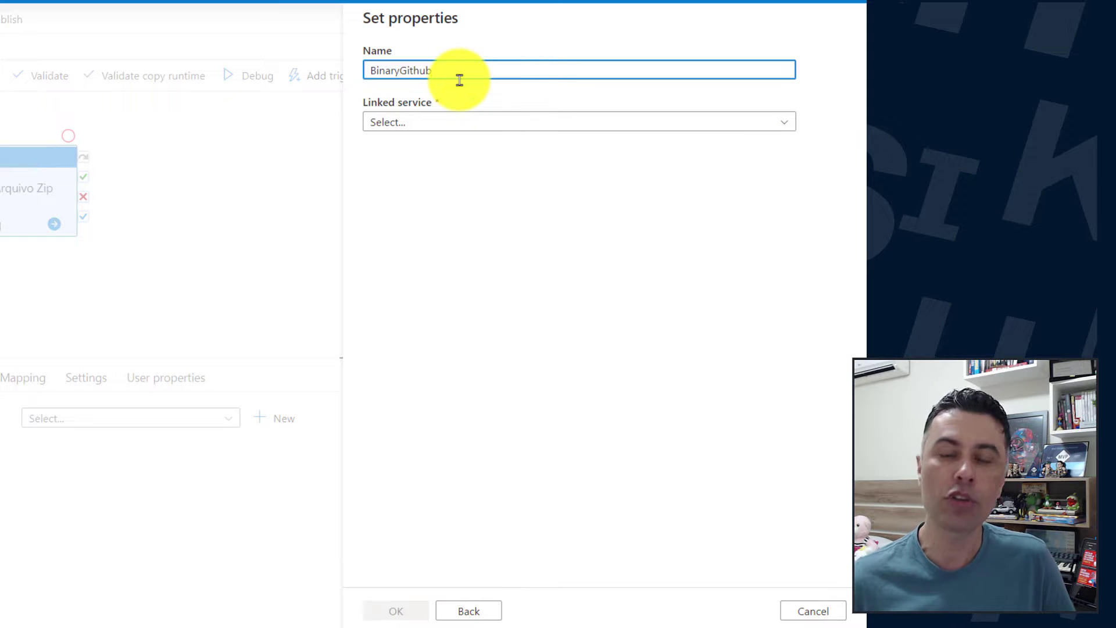
left_click(584, 125)
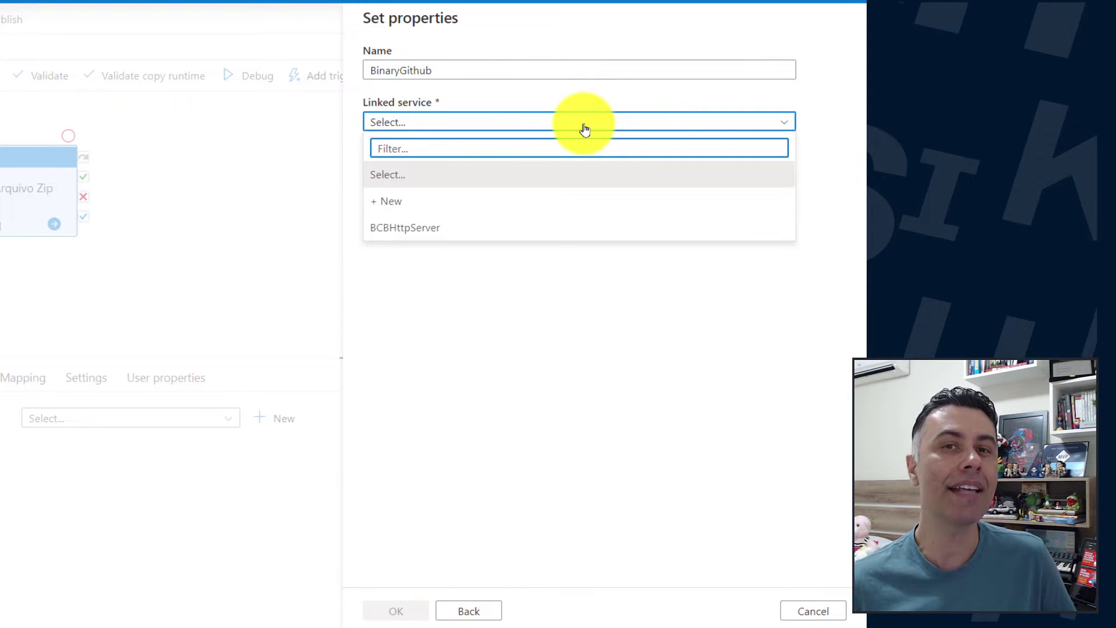
left_click(406, 201)
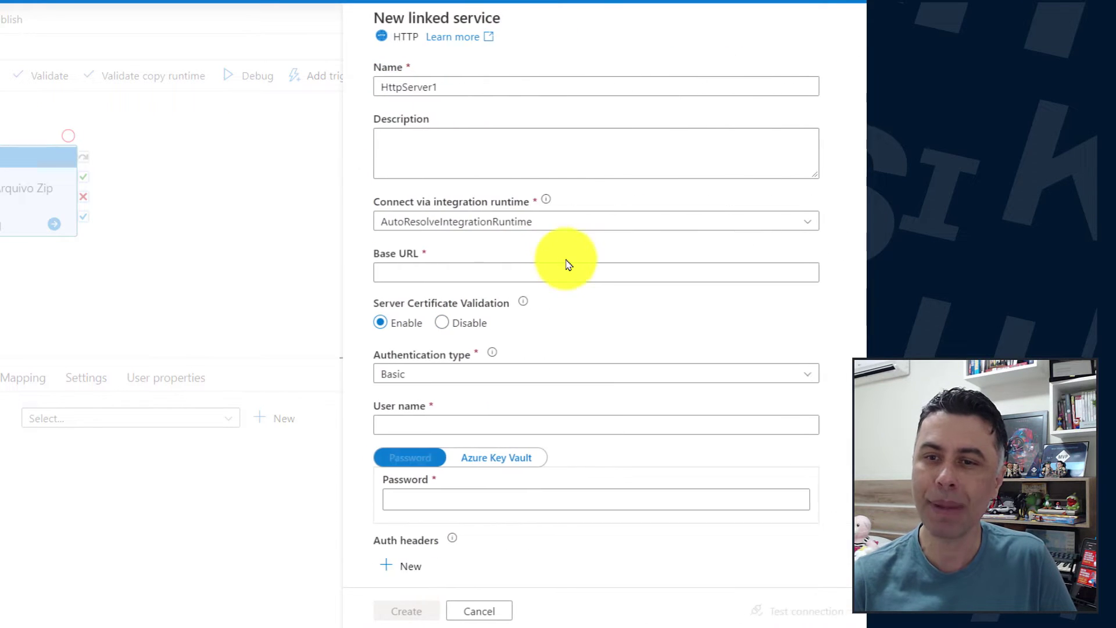
left_click_drag(391, 87, 516, 92)
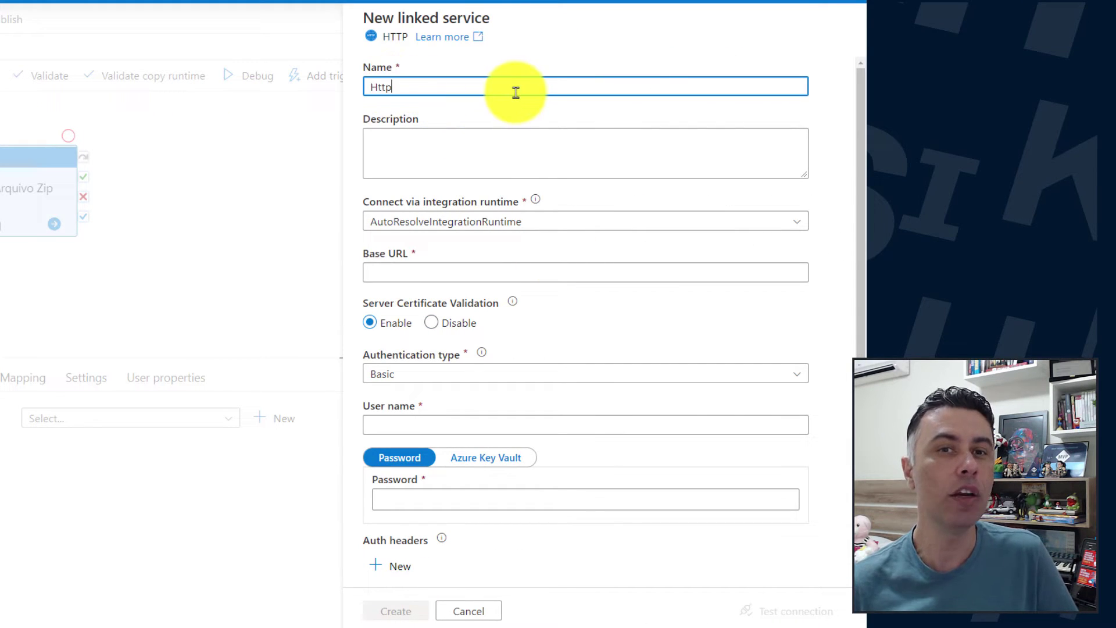
type("GitHub")
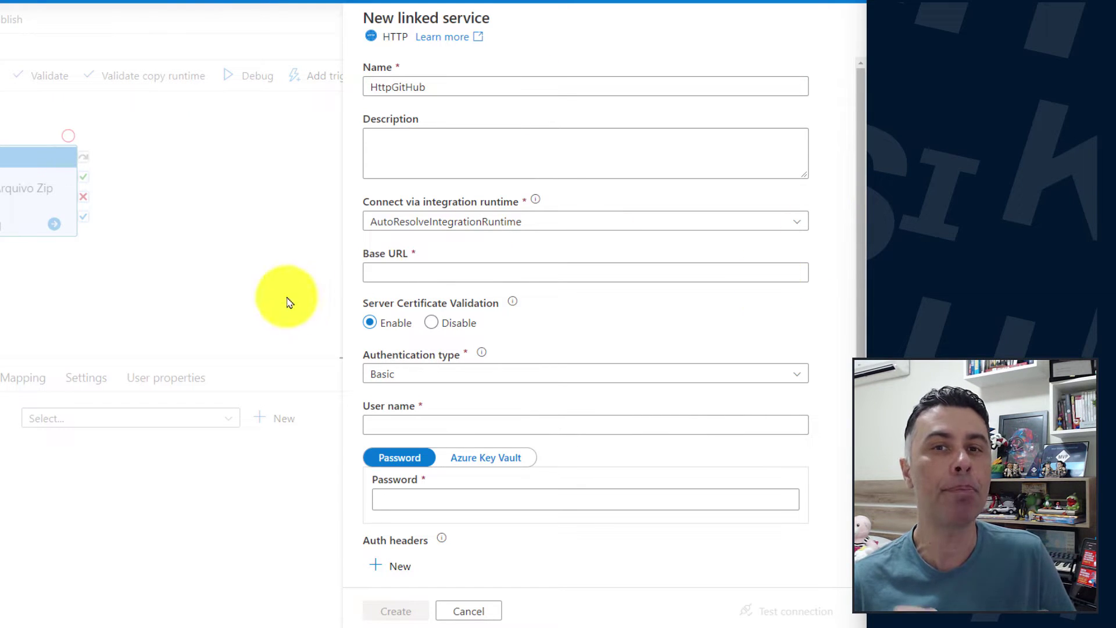
left_click(668, 279)
type("https://raw.githubusercontent.com/")
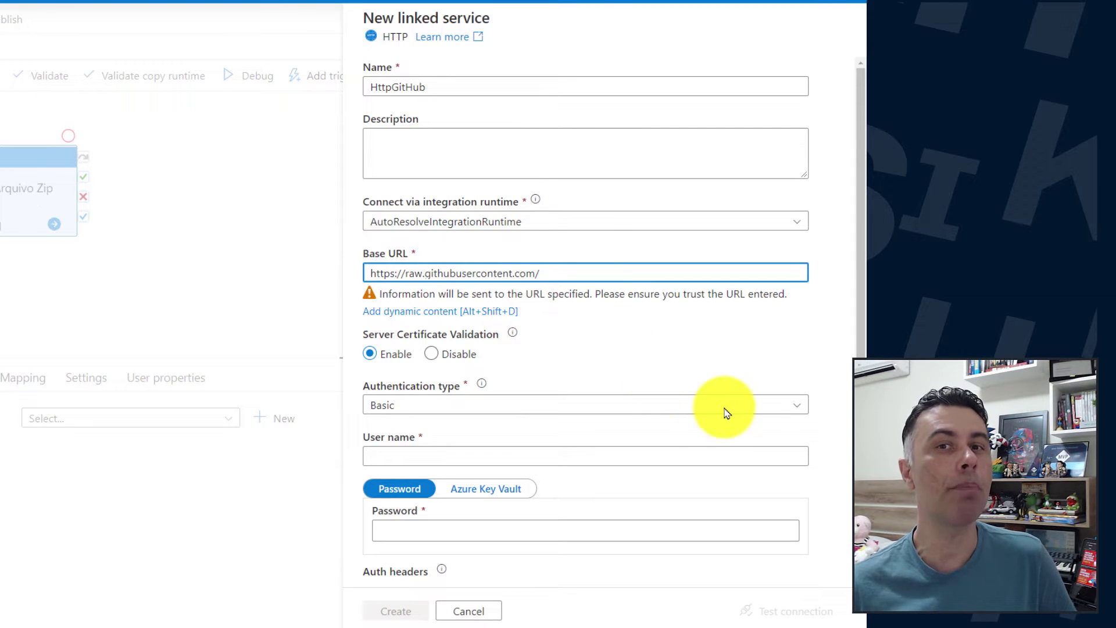
Set the linked service's authentication type to Anonymous, test the connection and create the service
left_click(765, 407)
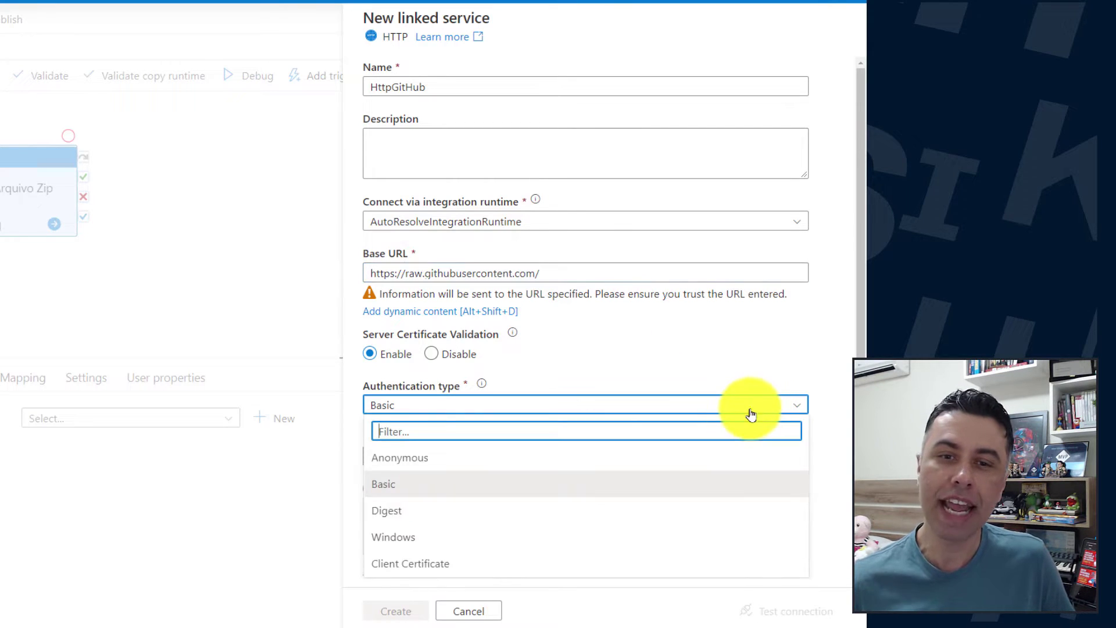
left_click(418, 444)
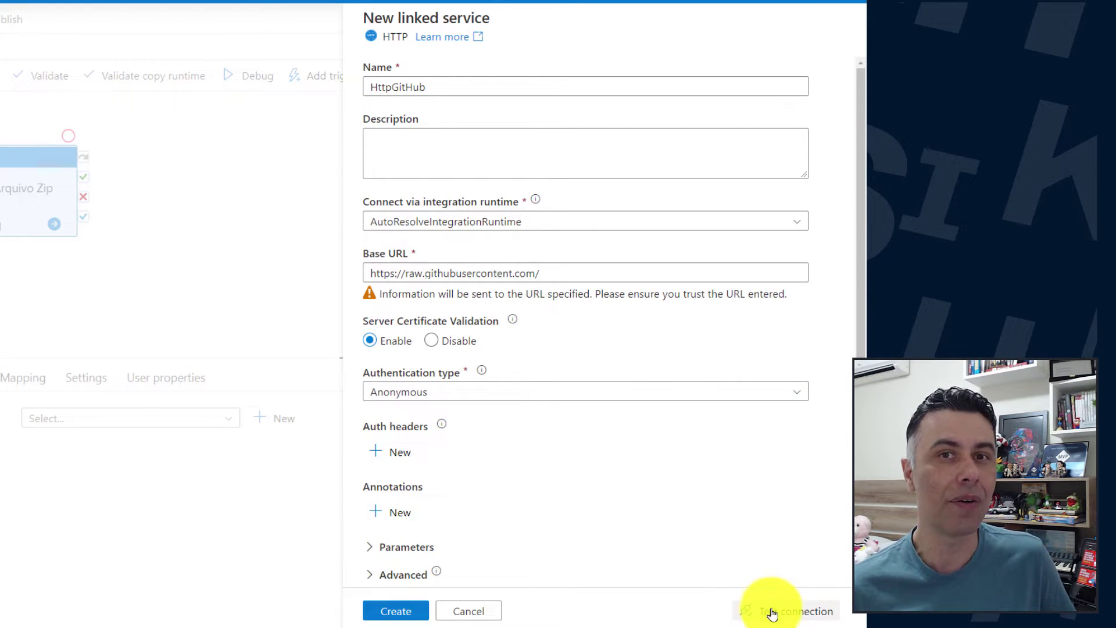
left_click(772, 611)
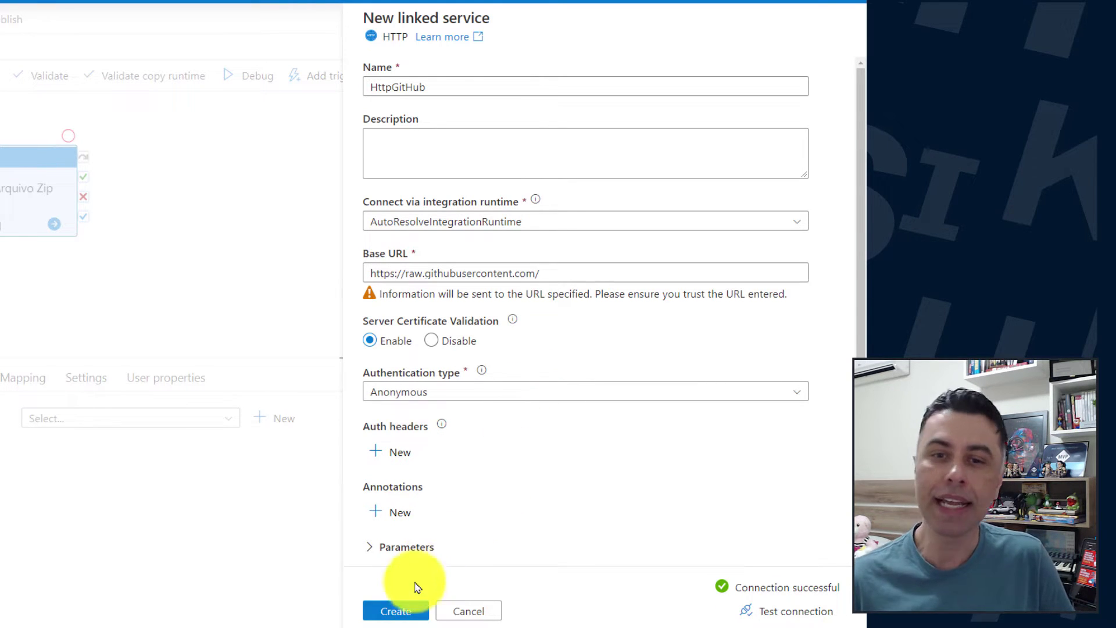
left_click(401, 610)
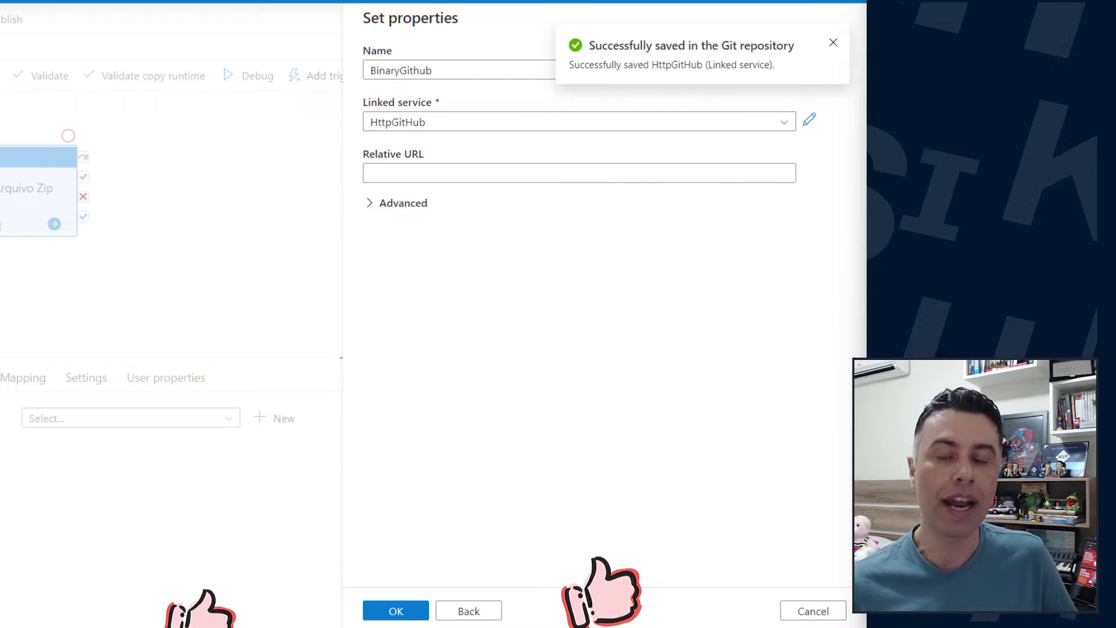
Paste the relative URL ending in microdados-ensino-superior/microdados_censo_da_educacao_superior_2020.zip, check its beginning and confirm the dataset properties
left_click(480, 171)
key("ctrl+v")
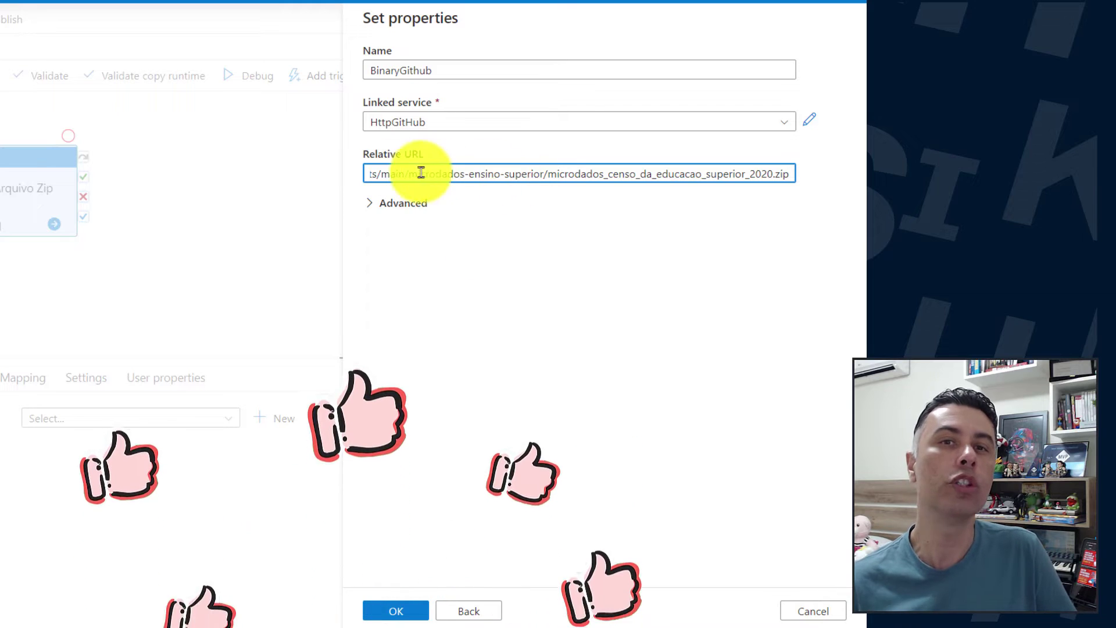
left_click_drag(469, 173, 239, 170)
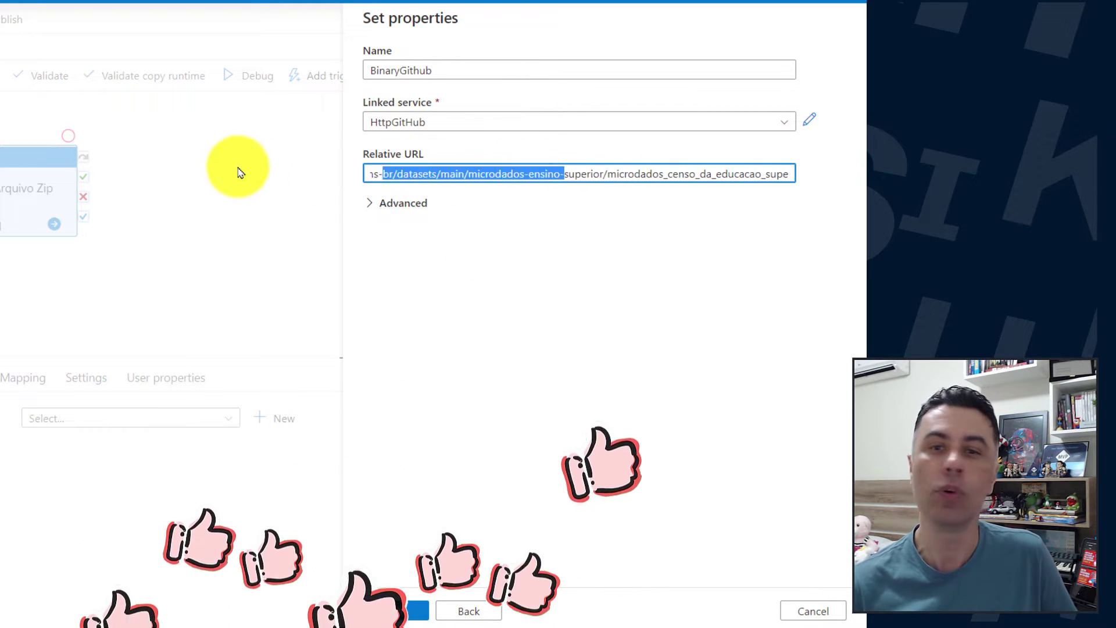
left_click(472, 174)
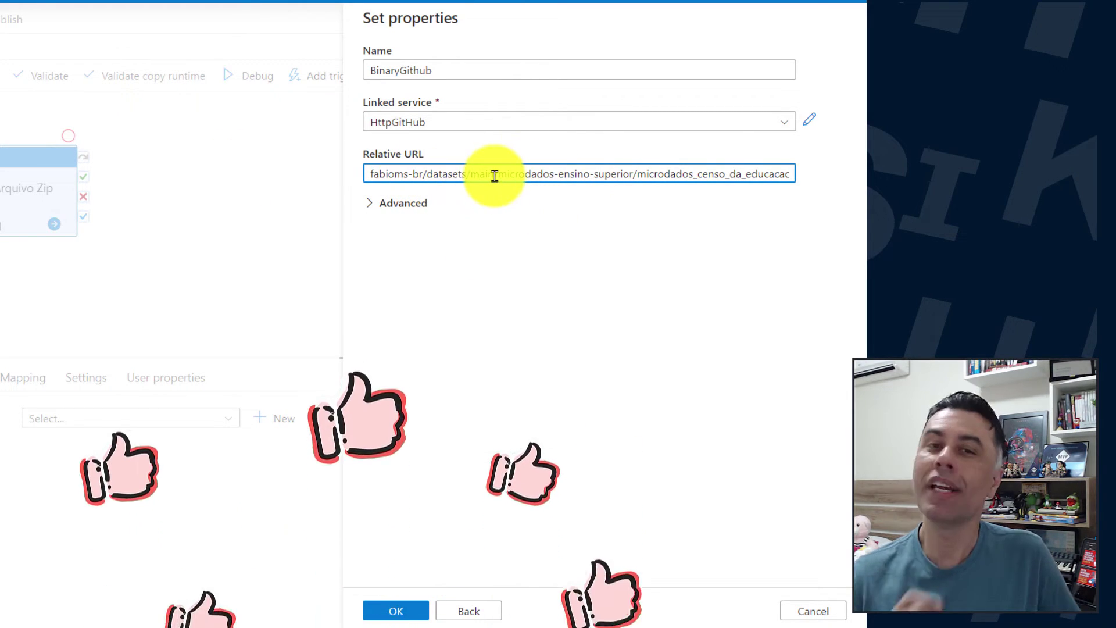
left_click(409, 611)
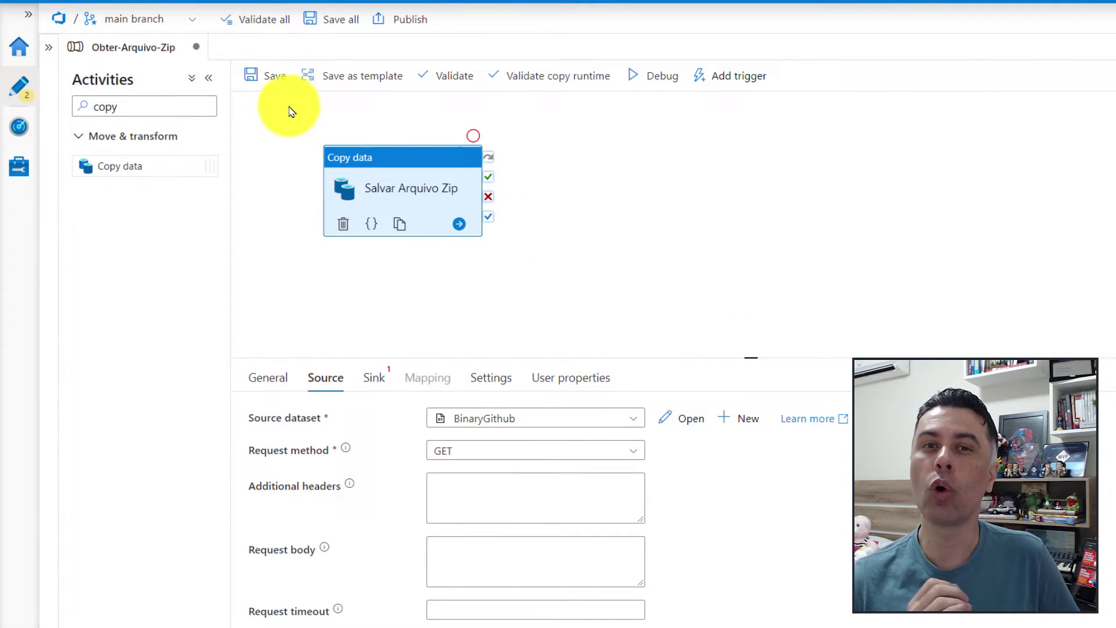
Save the pipeline with its new source dataset and reselect the Salvar Arquivo Zip activity
left_click(266, 75)
left_click(649, 260)
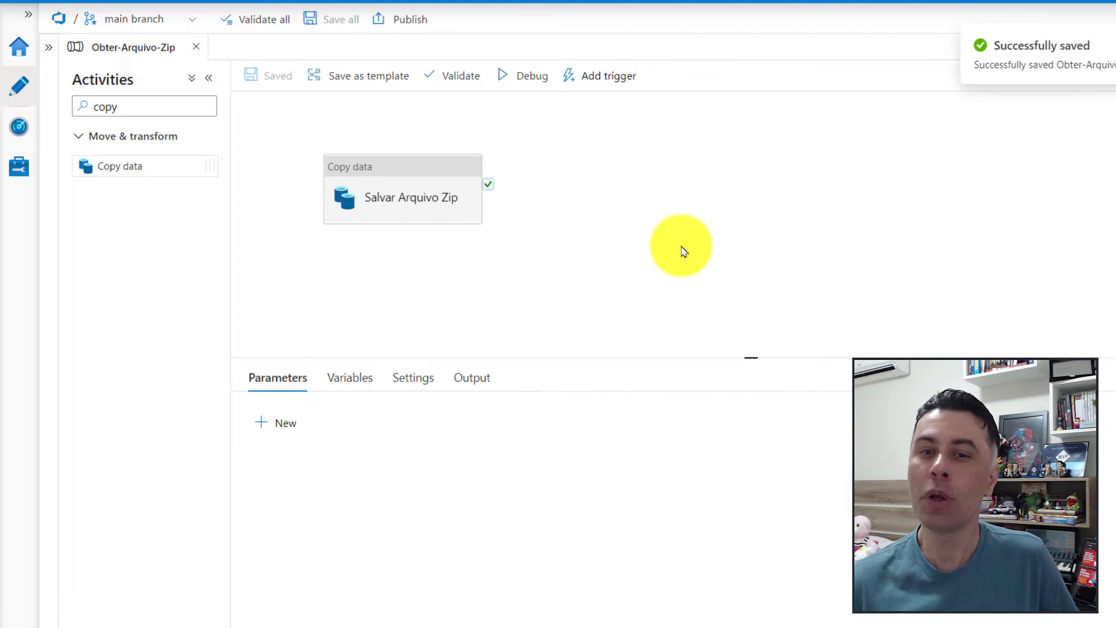
left_click(413, 192)
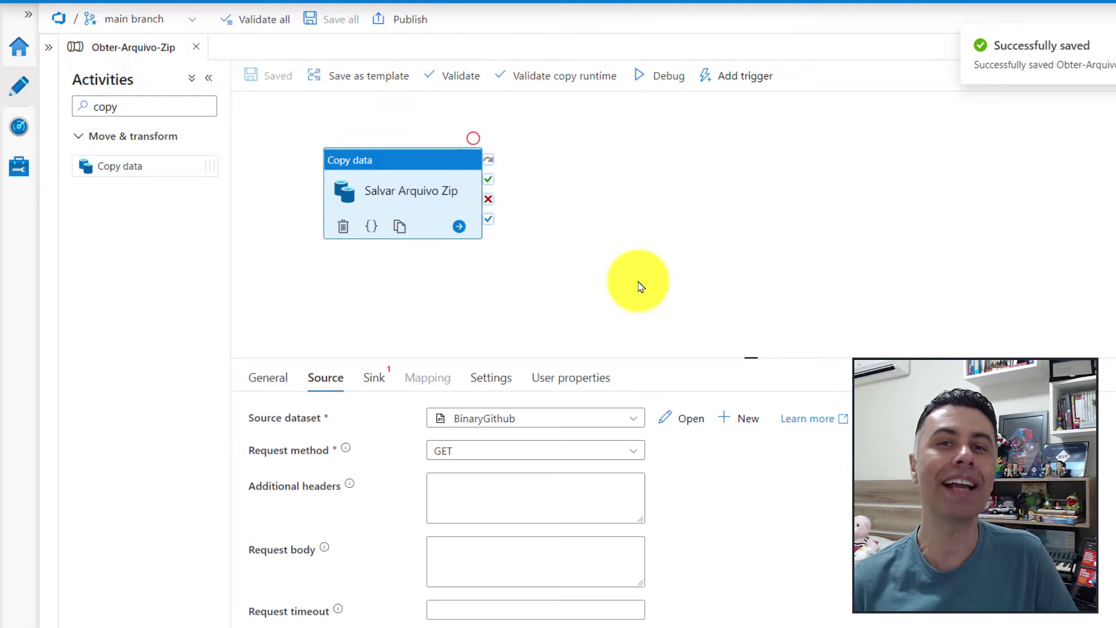
Start a new sink dataset for the Salvar Arquivo Zip activity on Azure Data Lake Storage Gen2 in Binary format
left_click(375, 378)
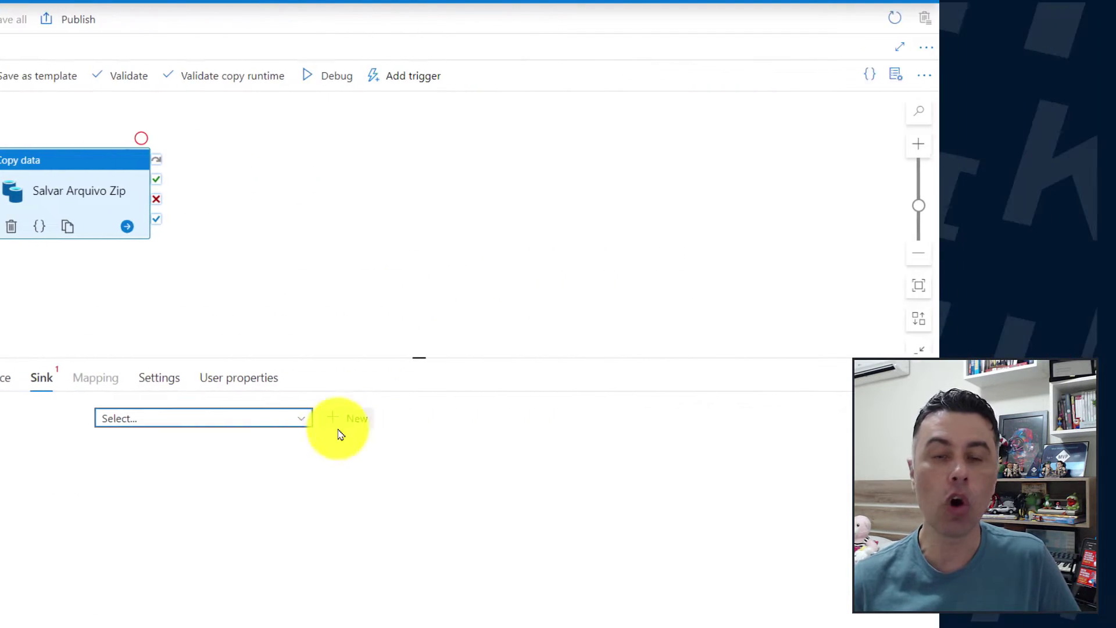
left_click(642, 418)
left_click(410, 152)
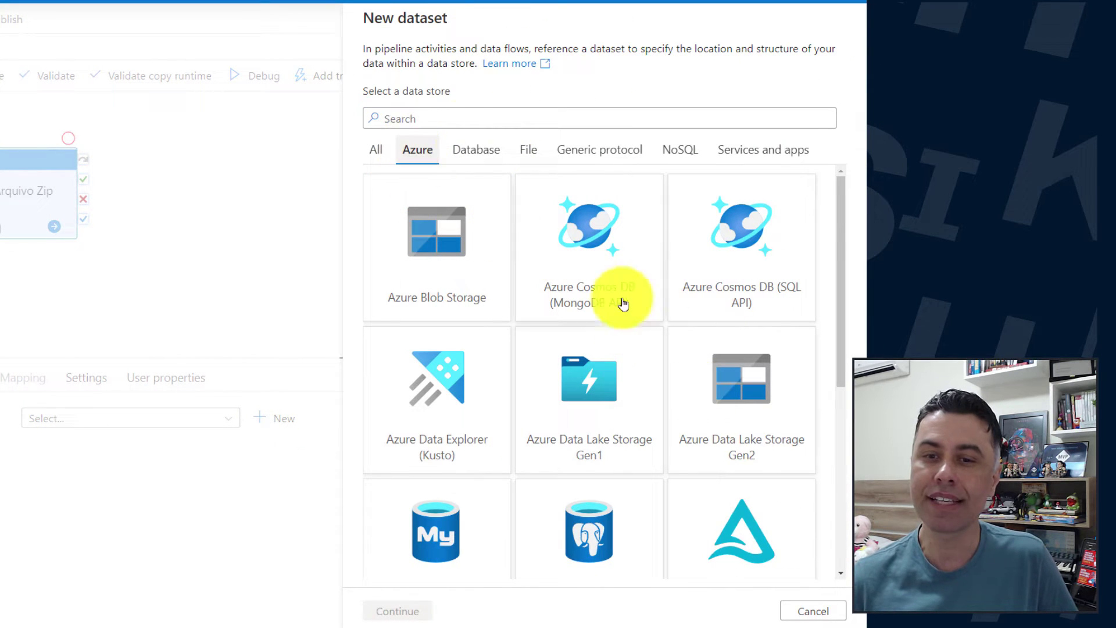
left_click(445, 118)
type("gen")
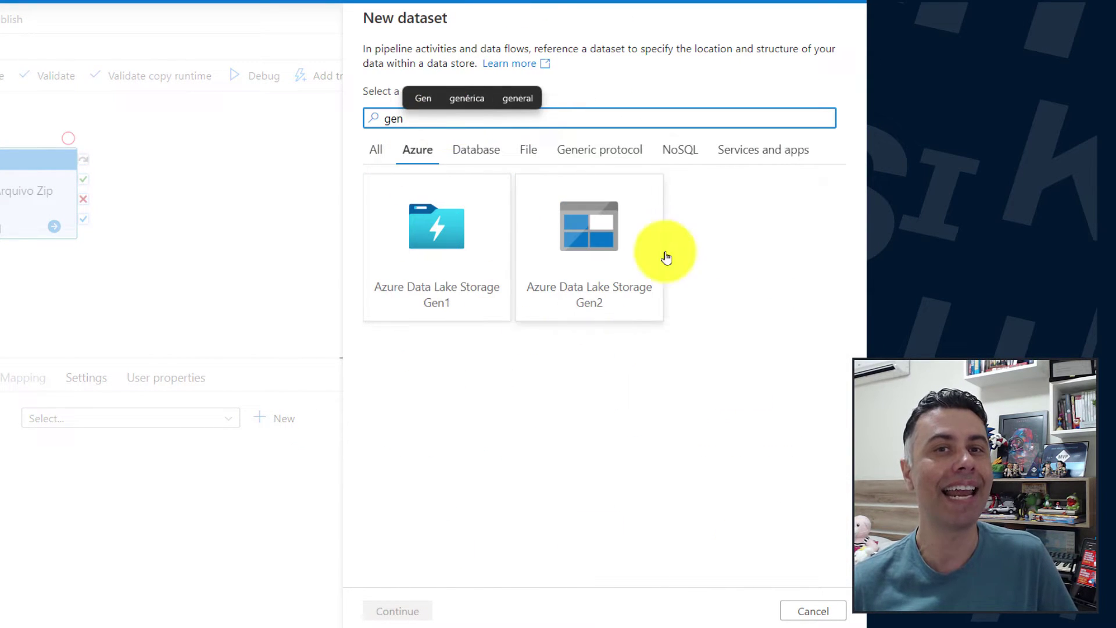
left_click(590, 233)
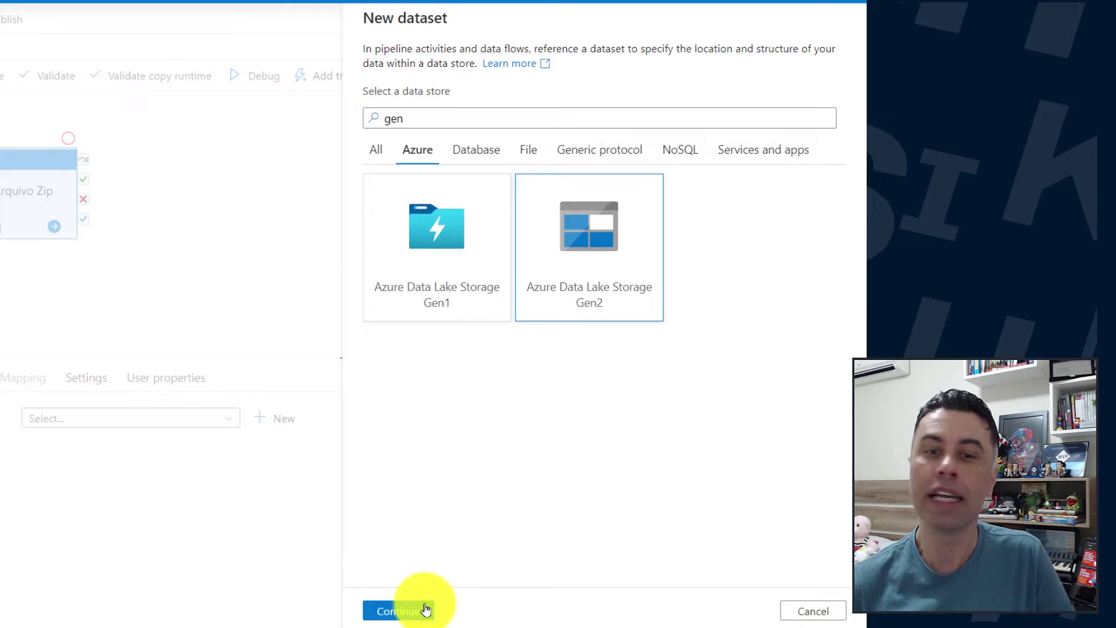
left_click(418, 612)
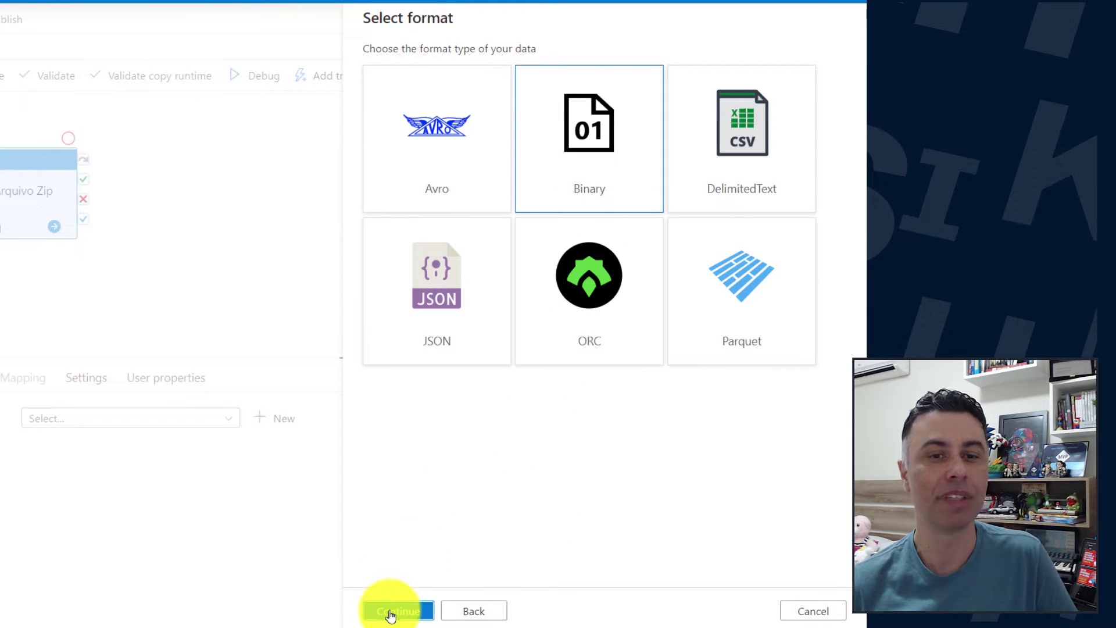
left_click(388, 610)
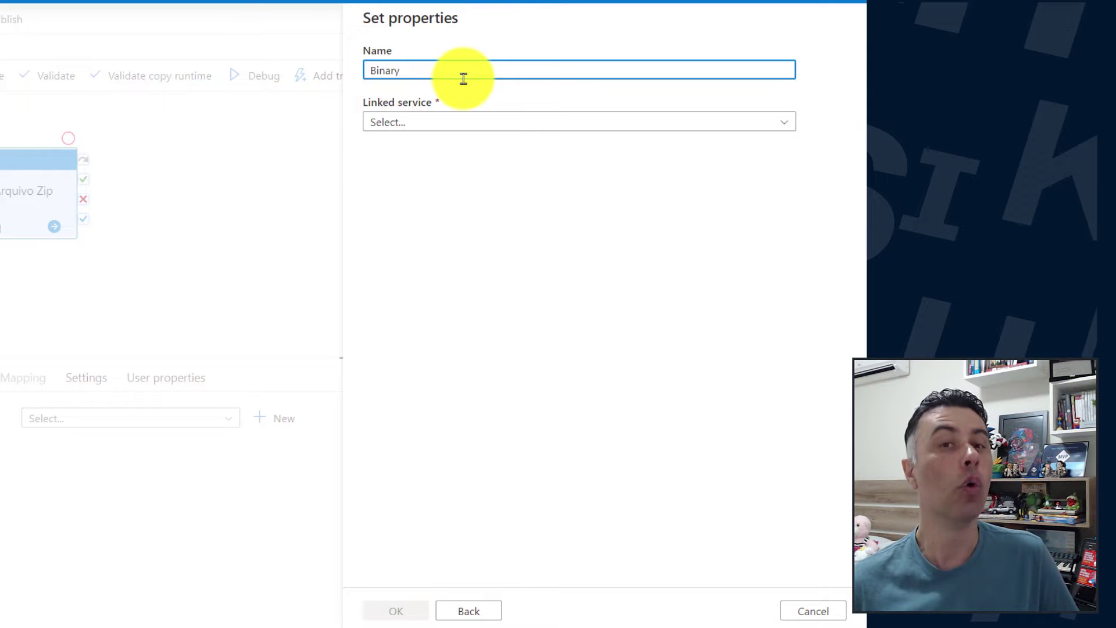
Name the sink dataset BinaryAzDataLakeGen2 and start a new linked service for it
type("AzDa")
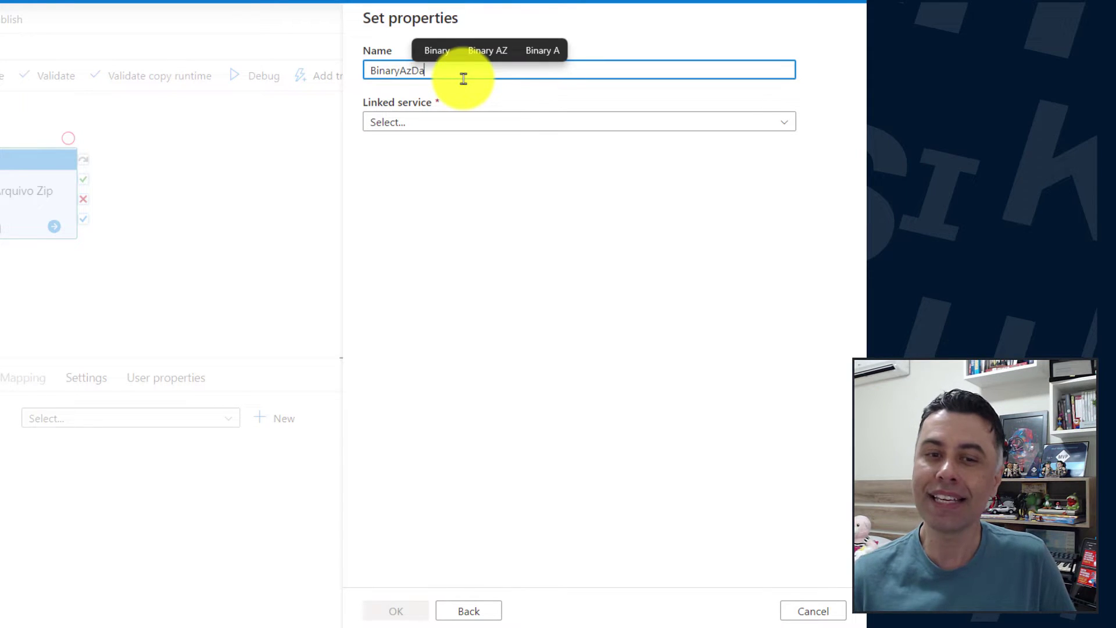
type("ta")
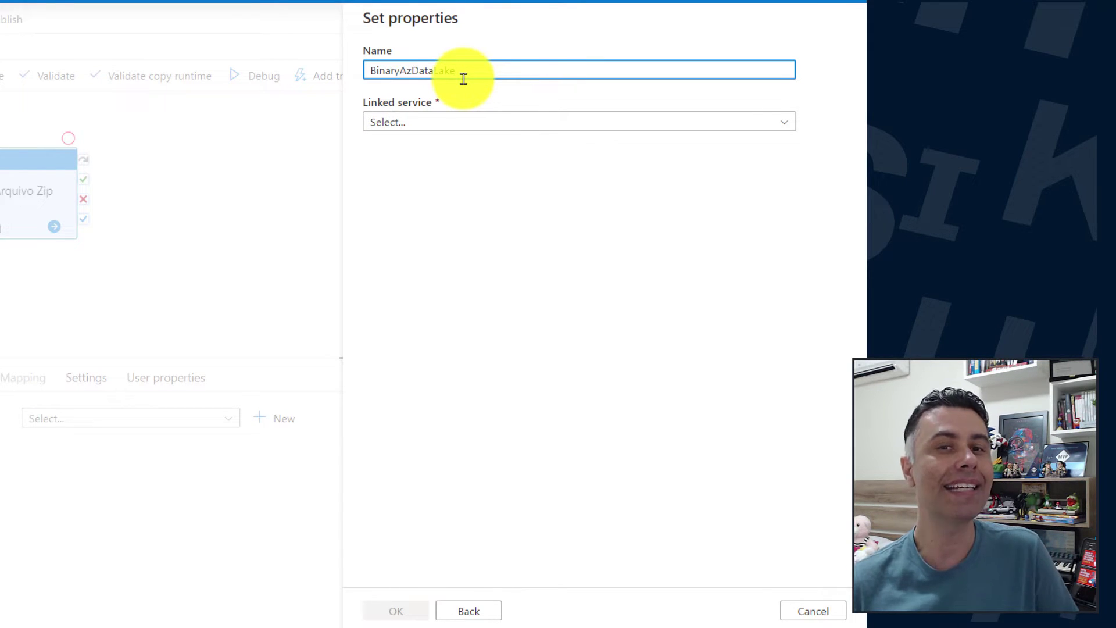
type("LakeGen2")
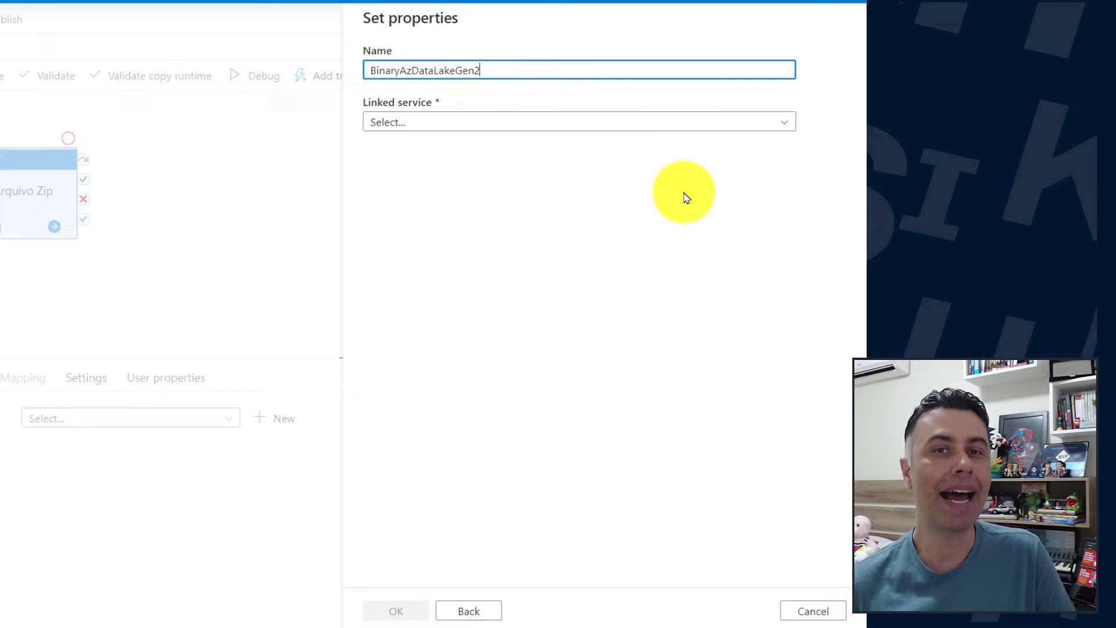
left_click(544, 124)
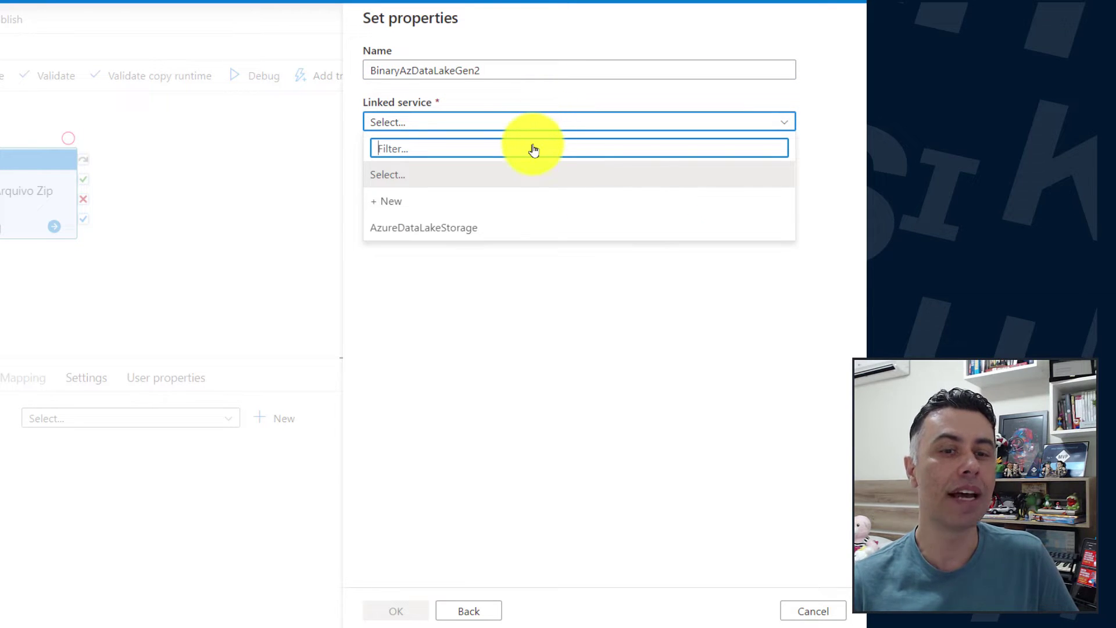
left_click(420, 205)
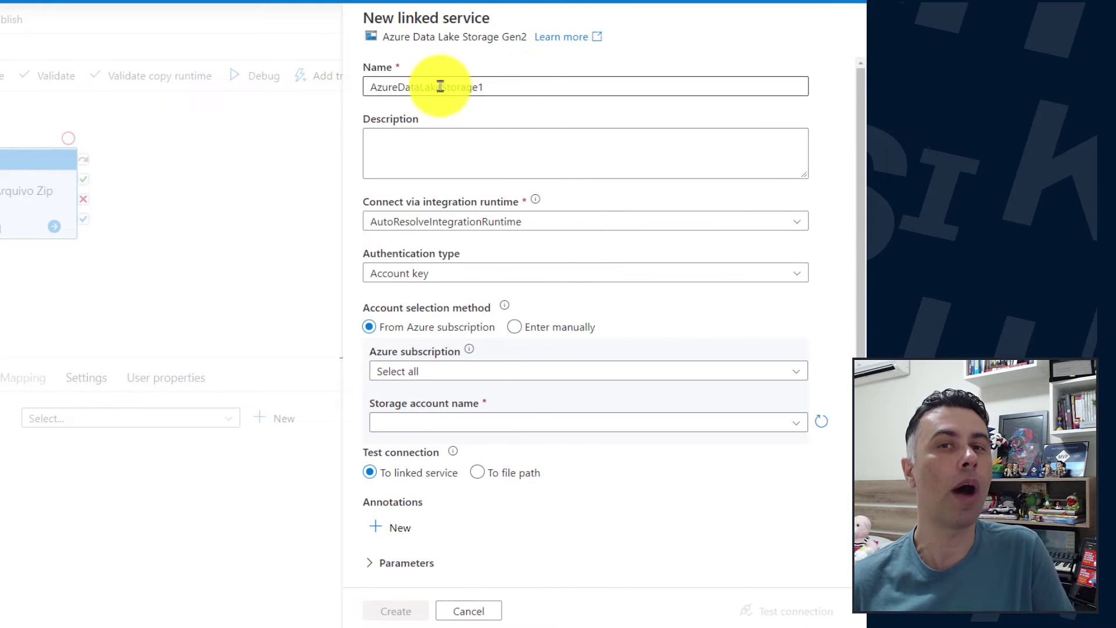
Name the linked service AzureDataLakeGen2 and choose fabiomsdatalake as its storage account
left_click_drag(440, 86, 576, 86)
type("Gen2")
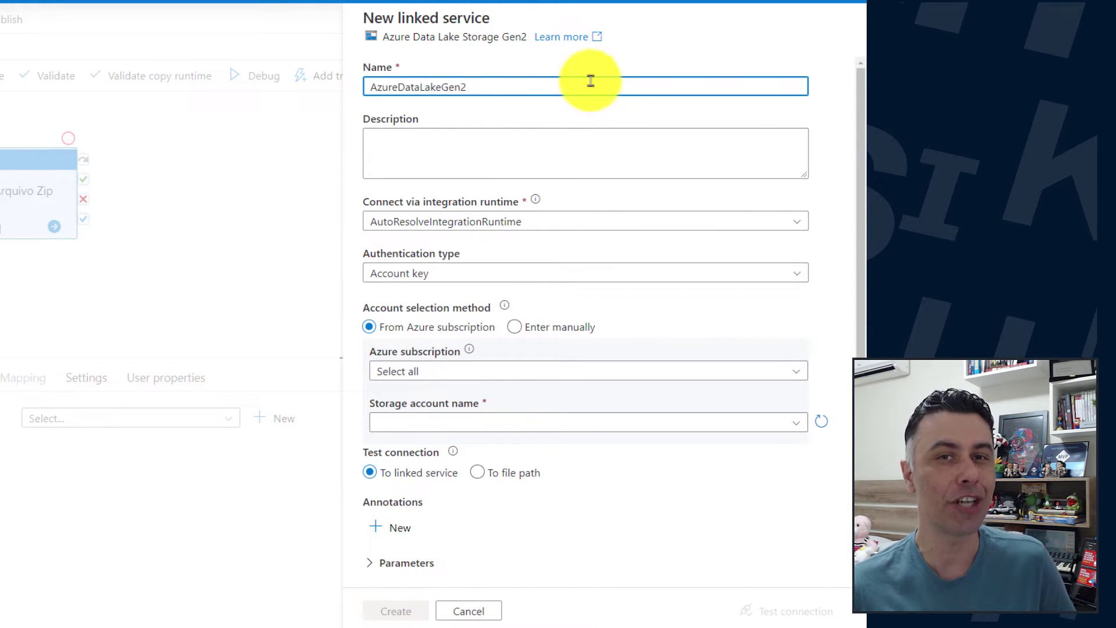
left_click(498, 149)
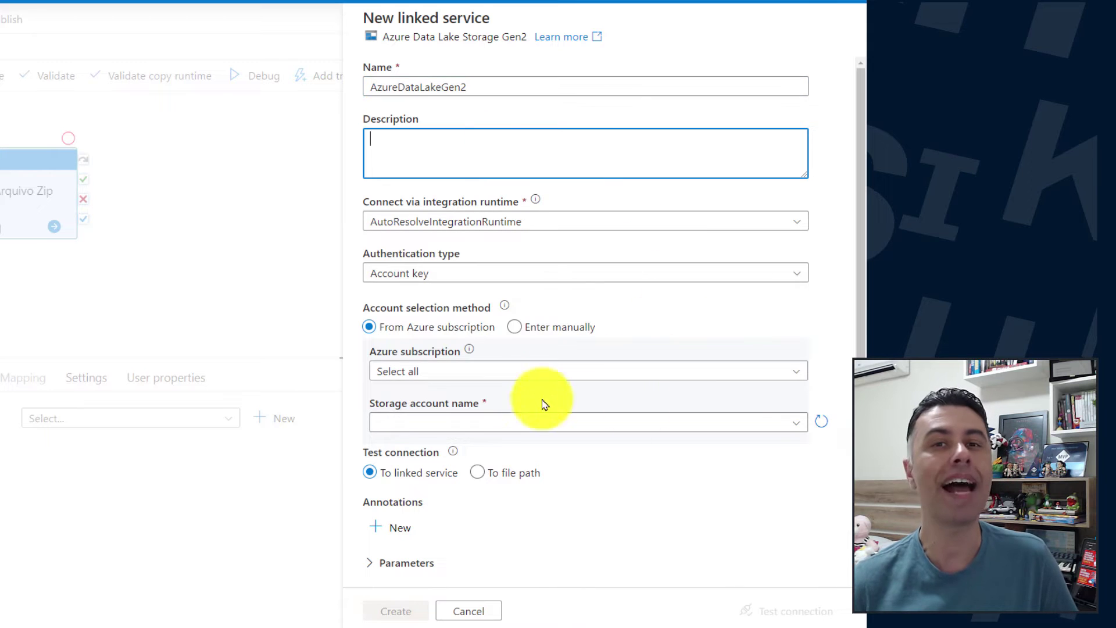
left_click(695, 422)
left_click(417, 530)
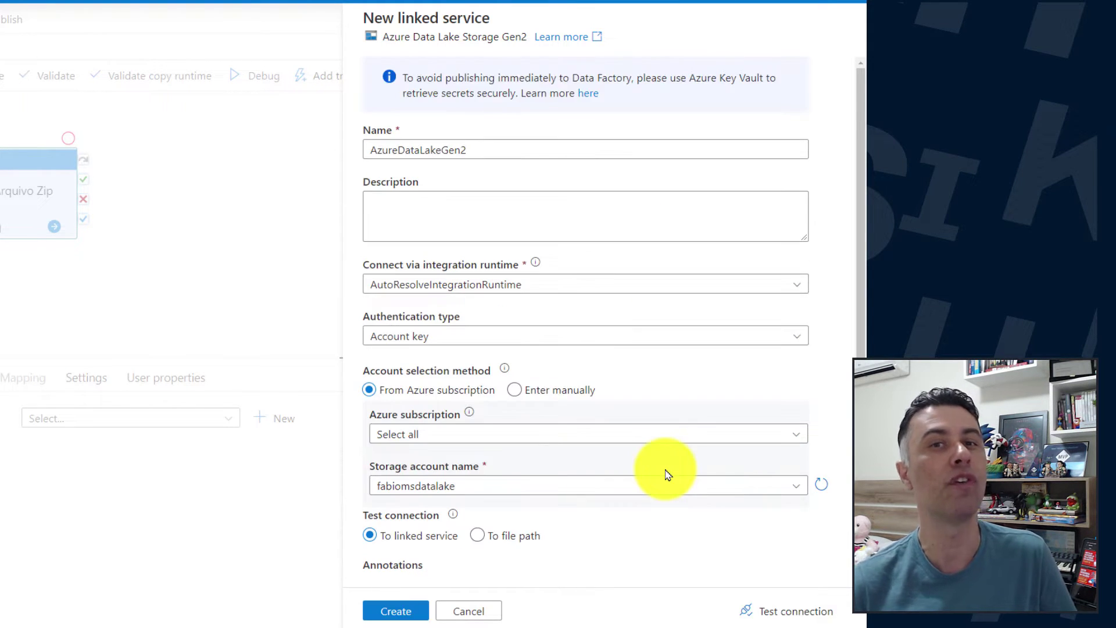
Review the linked service settings, test the connection and create the service
scroll(837, 416, "down", 2)
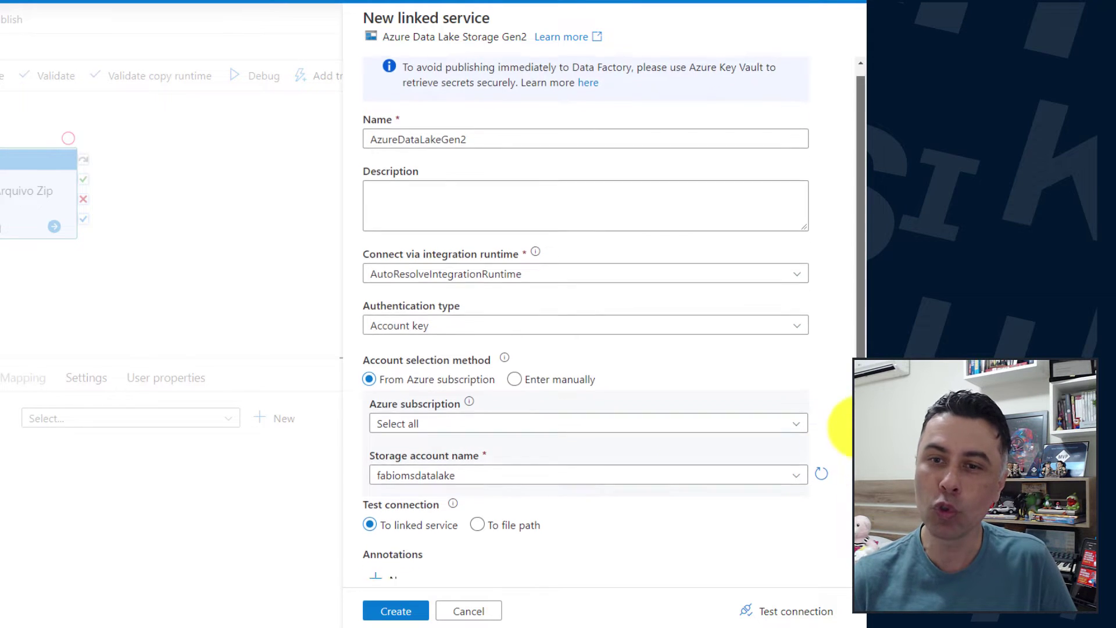
scroll(837, 541, "up", 2)
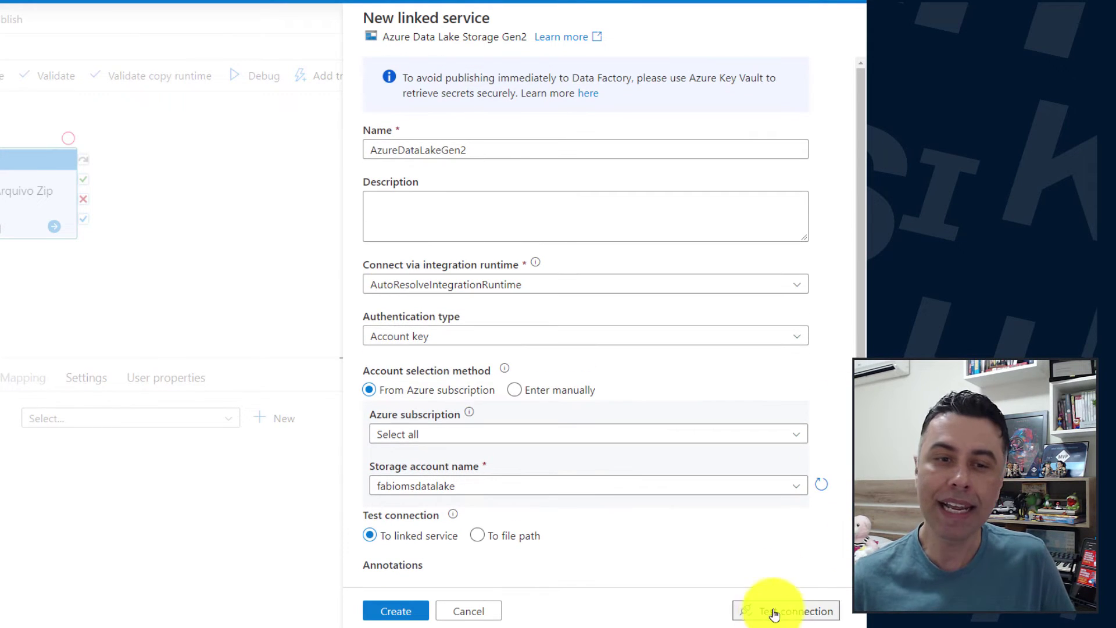
left_click(776, 610)
left_click(419, 609)
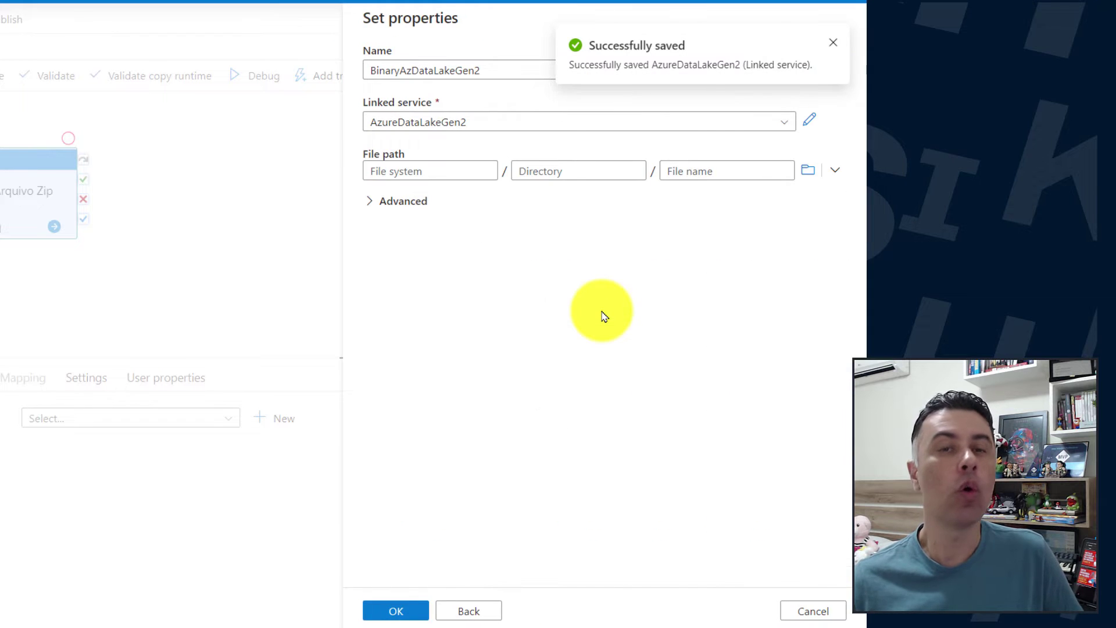
Switch to the Azure portal to check the fabiomsfilesys container and open its ensino-superior folder
left_click(442, 171)
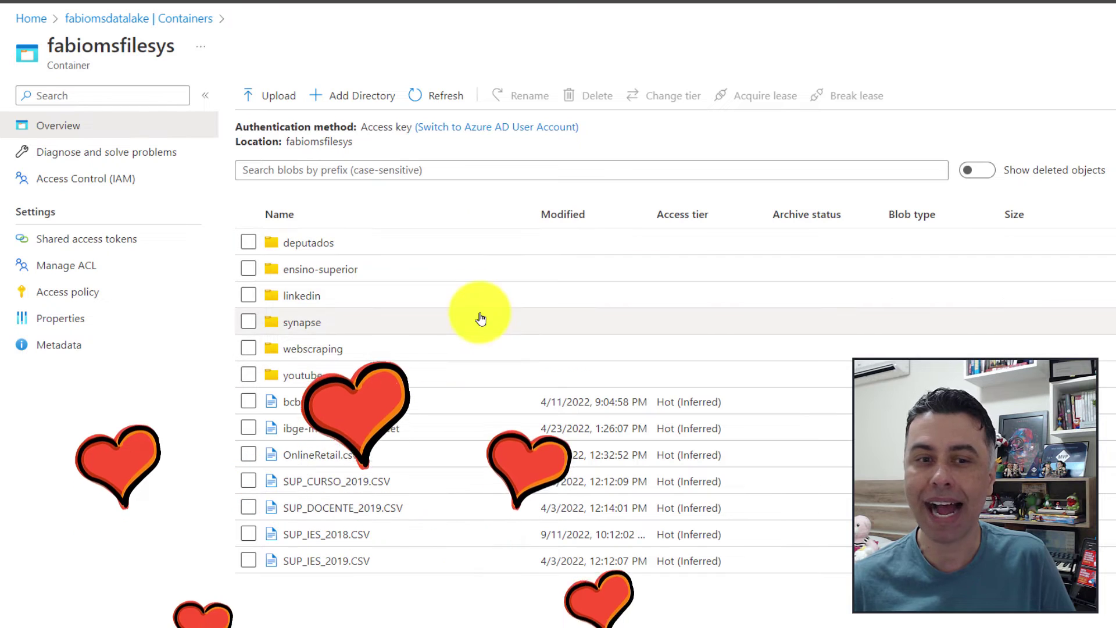
left_click_drag(53, 44, 158, 50)
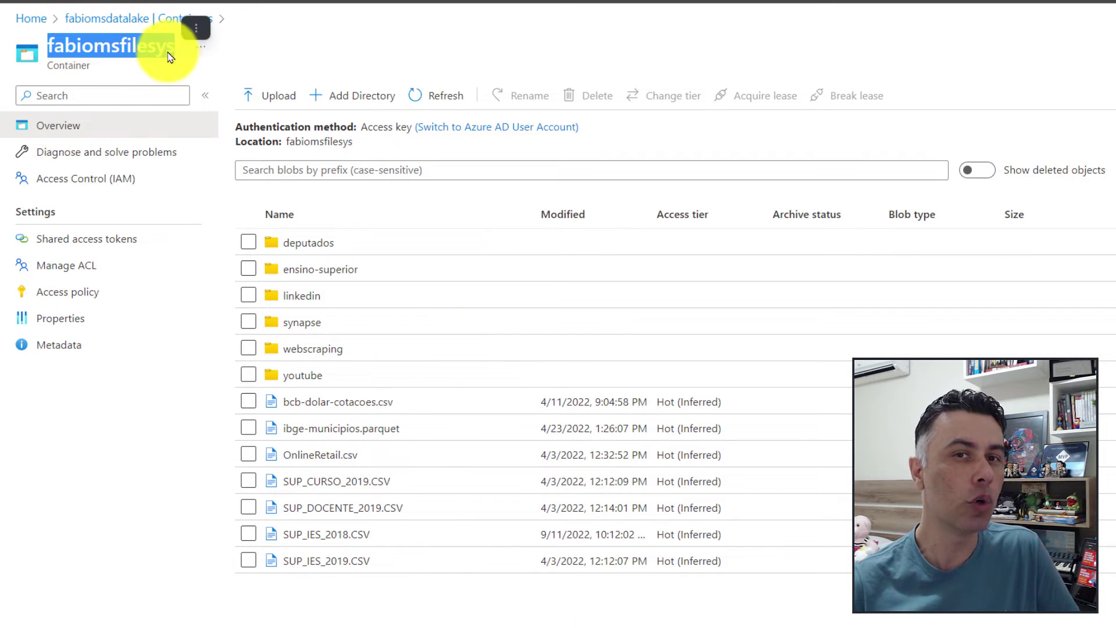
left_click_drag(48, 65, 95, 73)
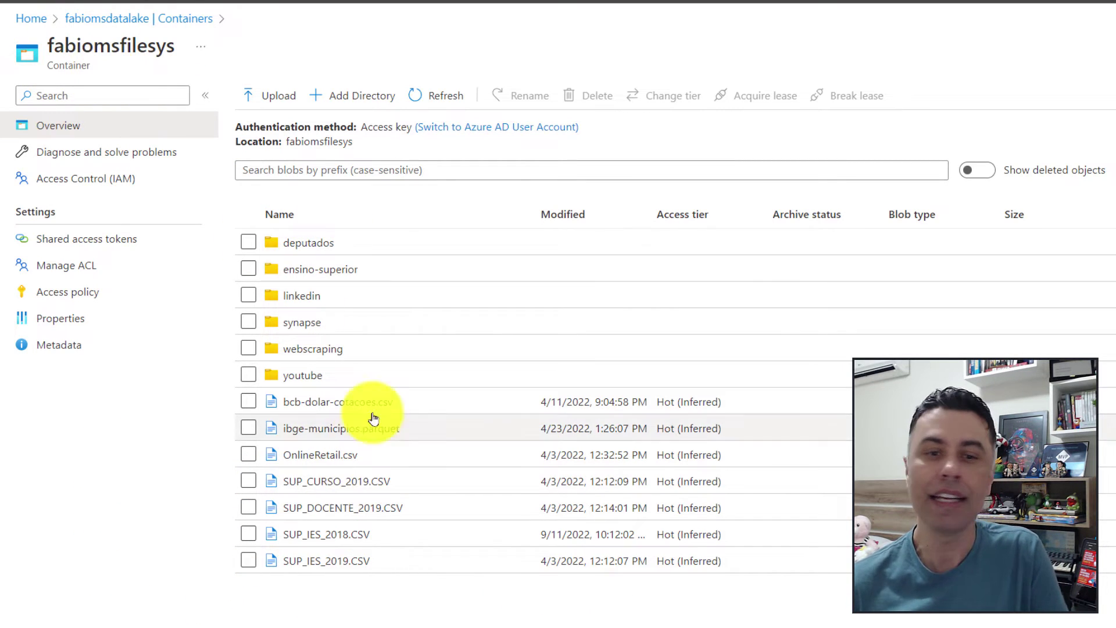
left_click(349, 270)
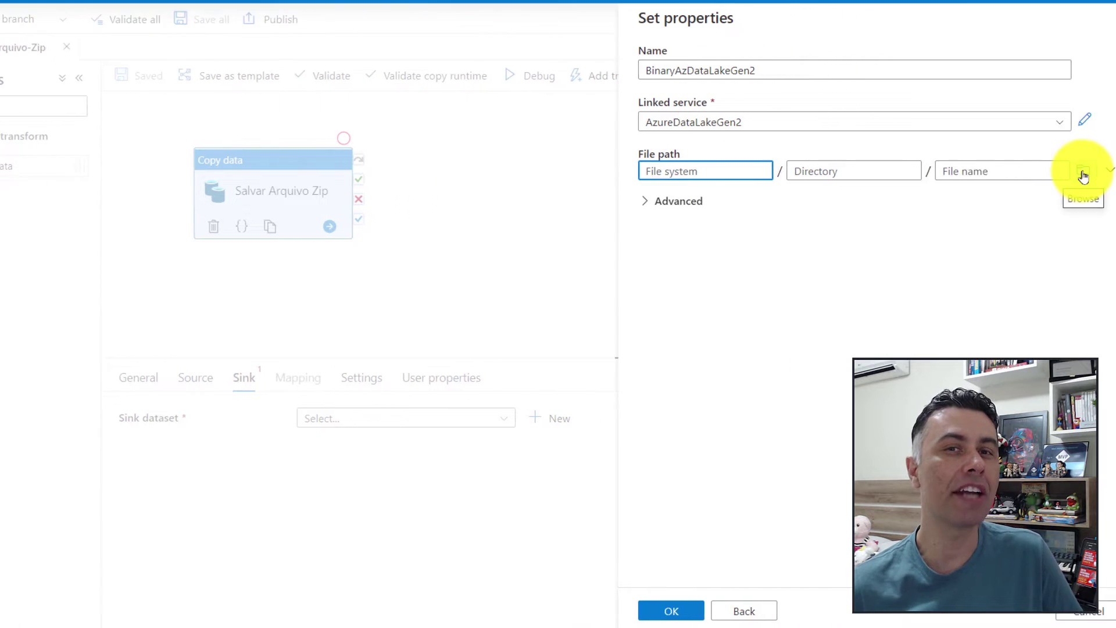
Back in Data Factory, browse the dataset's file path to the fabiomsfilesys/ensino-superior folder and confirm it
left_click(1083, 176)
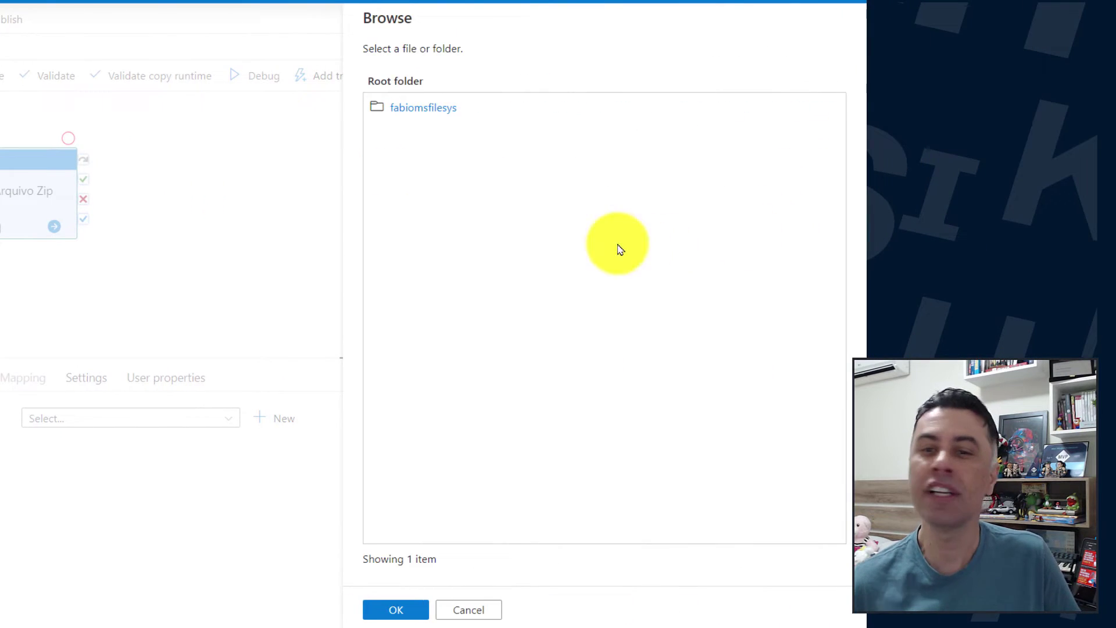
left_click(426, 109)
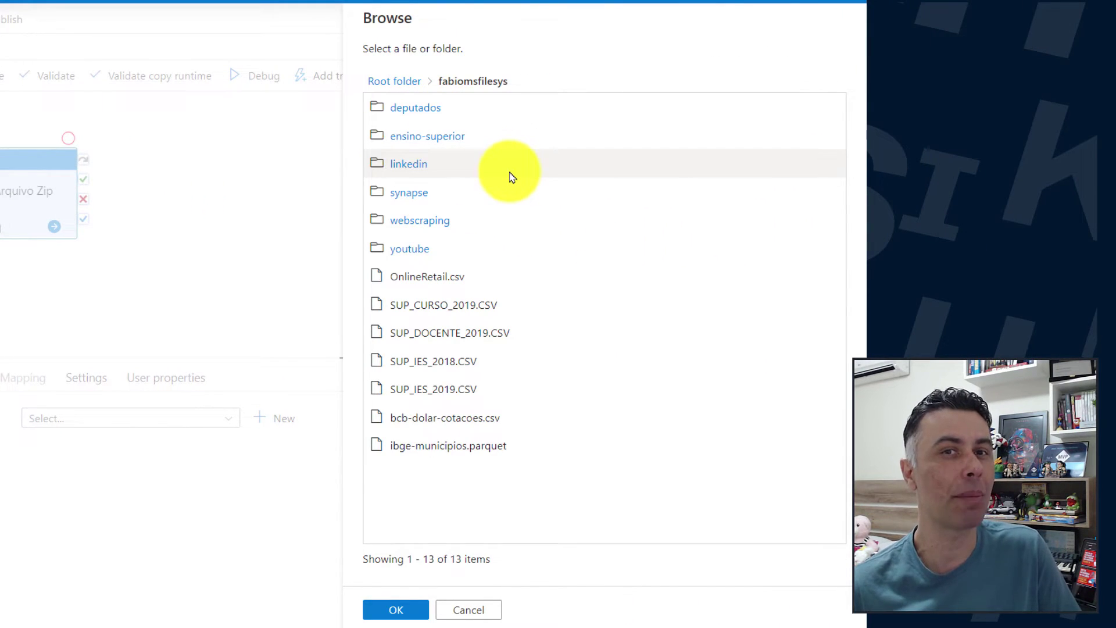
left_click(411, 137)
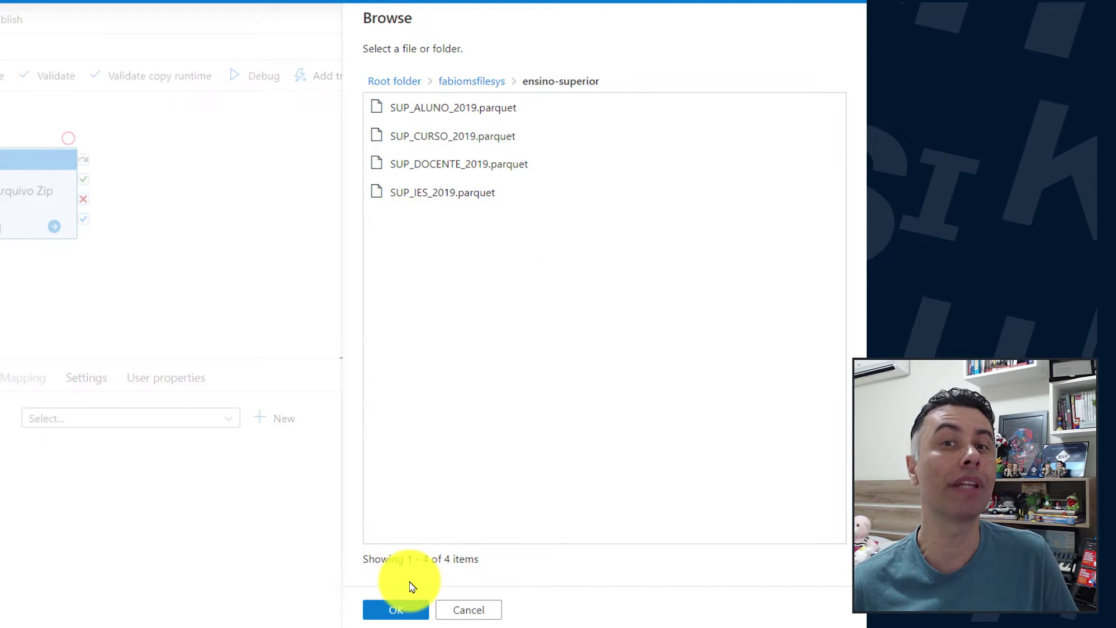
left_click(406, 608)
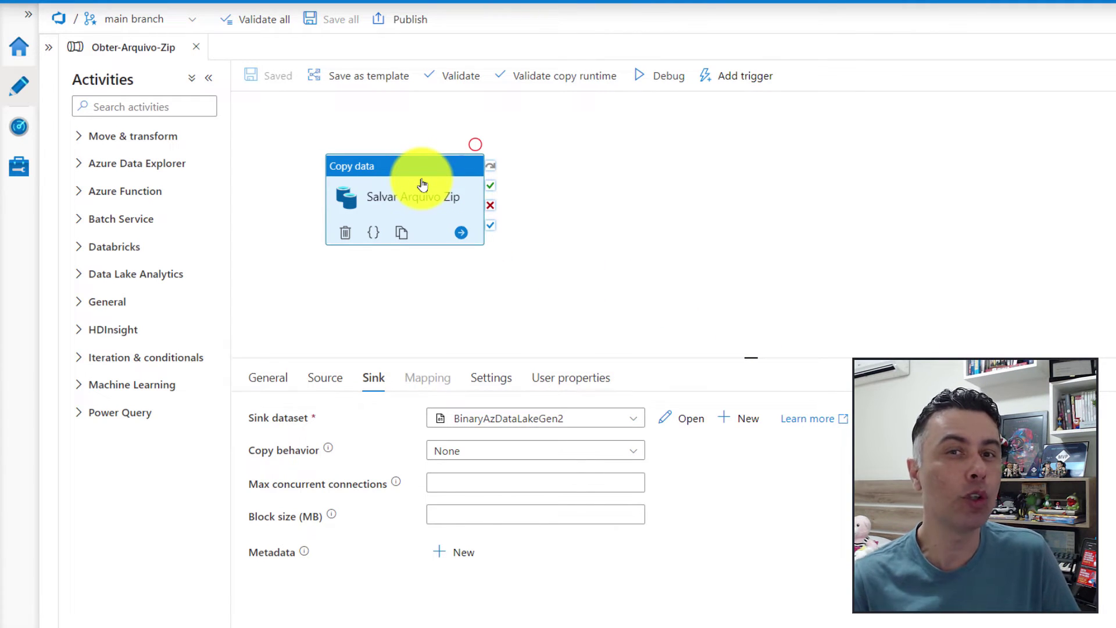
Open the sink dataset and set its file name to microdados_censo_da_educacao_superior_2020.zip
left_click(686, 418)
left_click(579, 364)
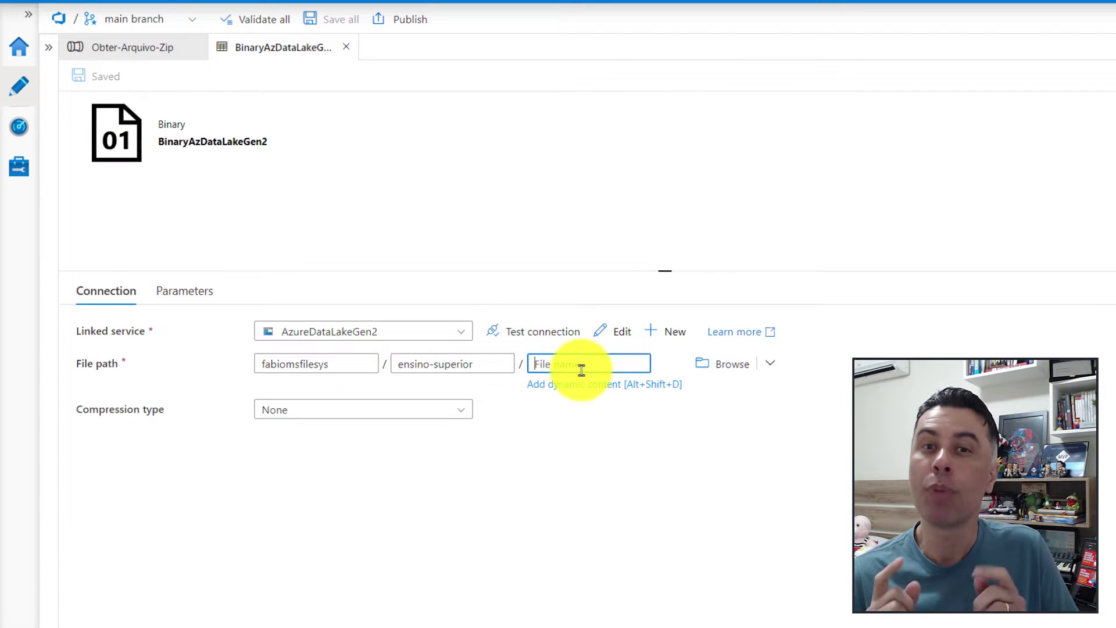
type("acao_superior_2020.zip")
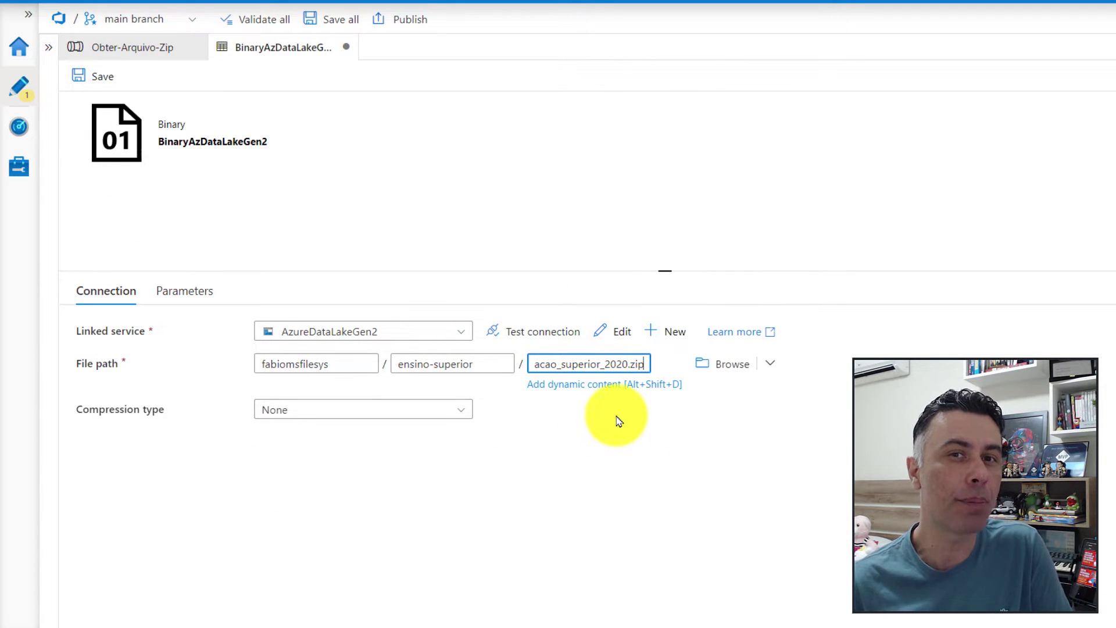
Check the full file name entered in the sink dataset's file path from end to beginning and back
key("Left")
key("Left")
key("Left")
key("Left")
key("Left")
key("Left")
key("Left")
key("Left")
key("Left")
key("Left")
key("Left")
key("Left")
key("Left")
key("Left")
key("Left")
key("Left")
key("Left")
key("Left")
key("Left")
key("Left")
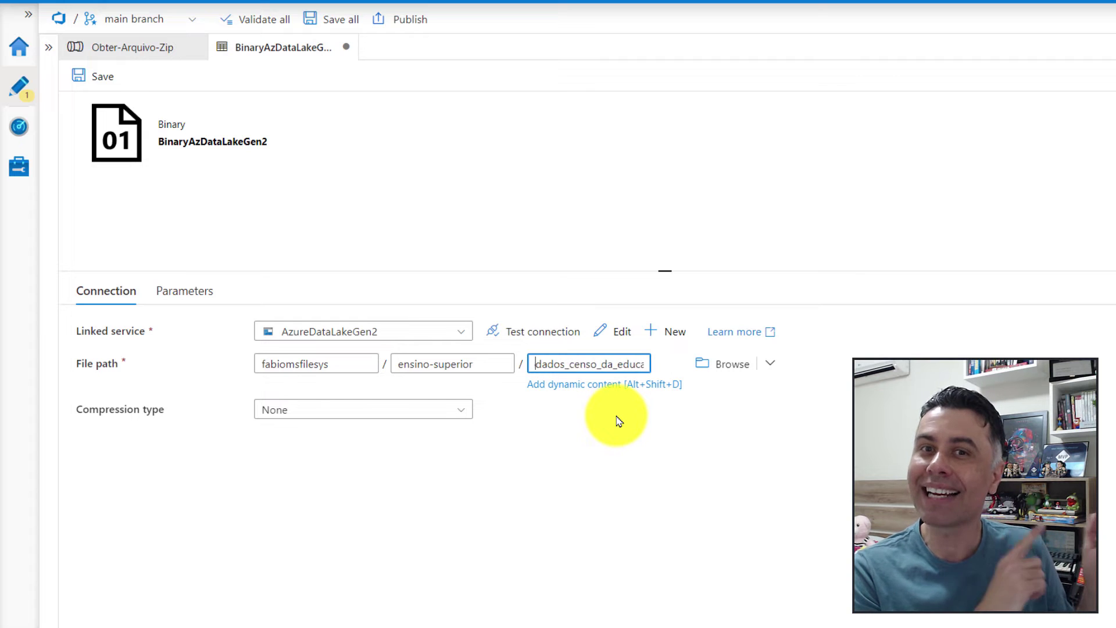
key("Right")
key("Right")
key("Right")
key("Right")
key("Right")
key("Right")
key("Right")
key("Right")
key("Right")
key("Right")
key("Right")
key("Right")
key("Right")
key("Right")
key("Right")
key("Right")
key("Right")
key("Right")
key("Right")
key("Right")
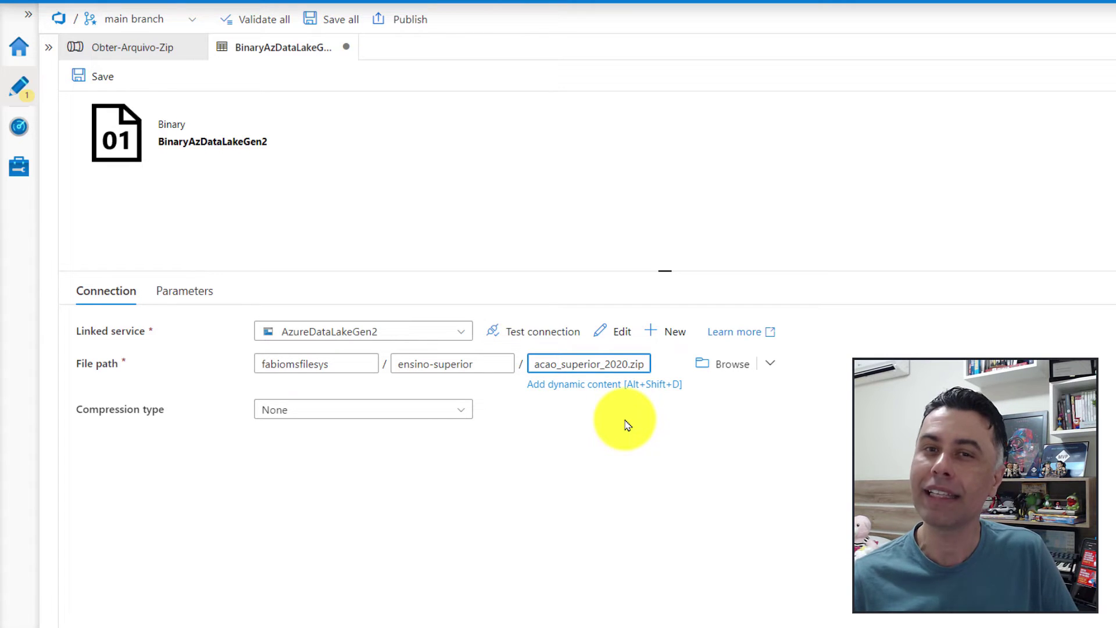
left_click(628, 424)
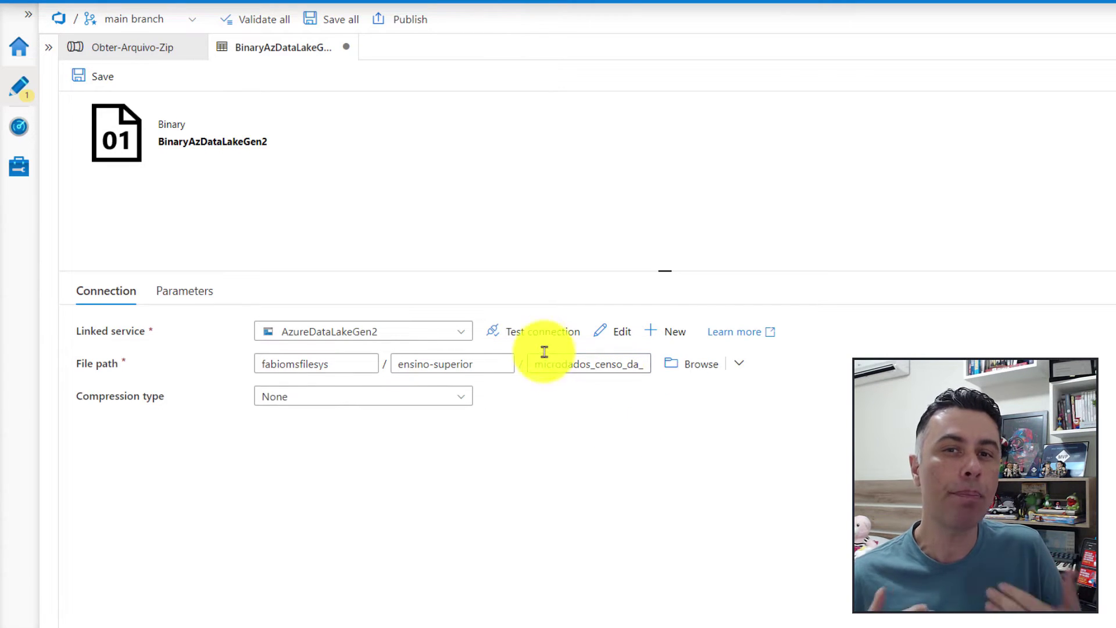
Test the sink dataset's connection, then save all changes and close the dataset
left_click(539, 333)
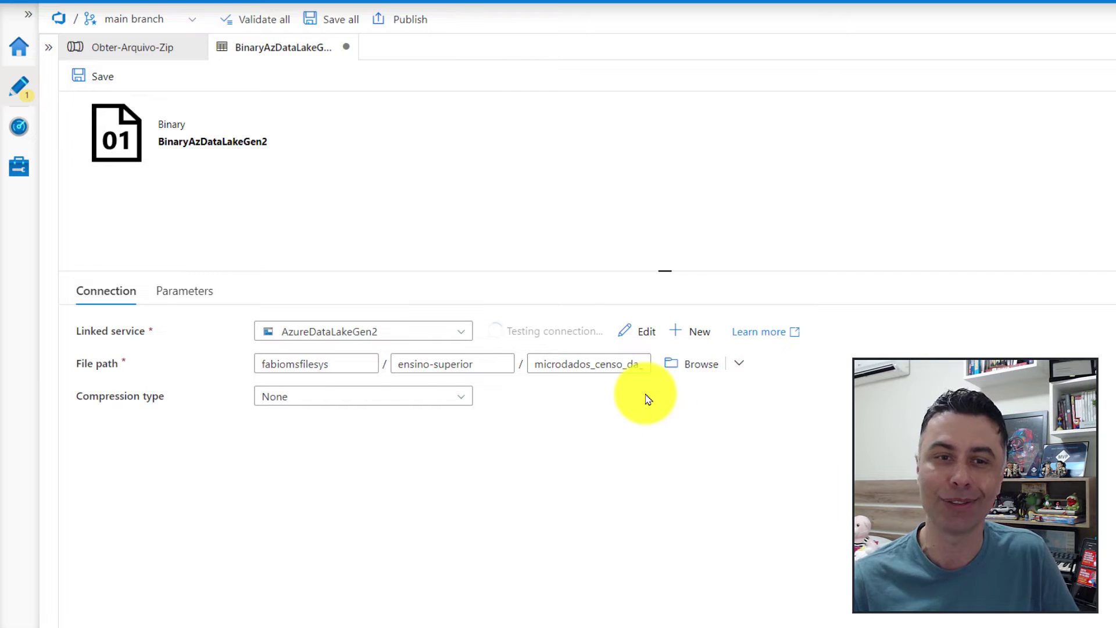
left_click(342, 19)
left_click(346, 47)
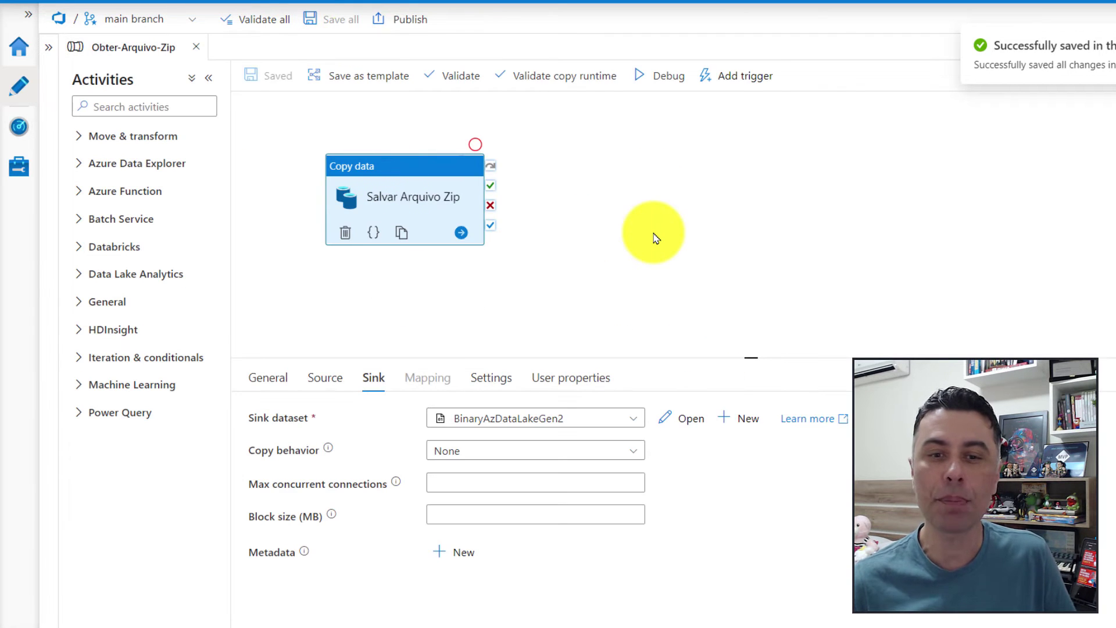
Run the Obter-Arquivo-Zip pipeline in debug mode and refresh the ensino-superior folder in the Azure portal to check for the zip file
left_click(666, 77)
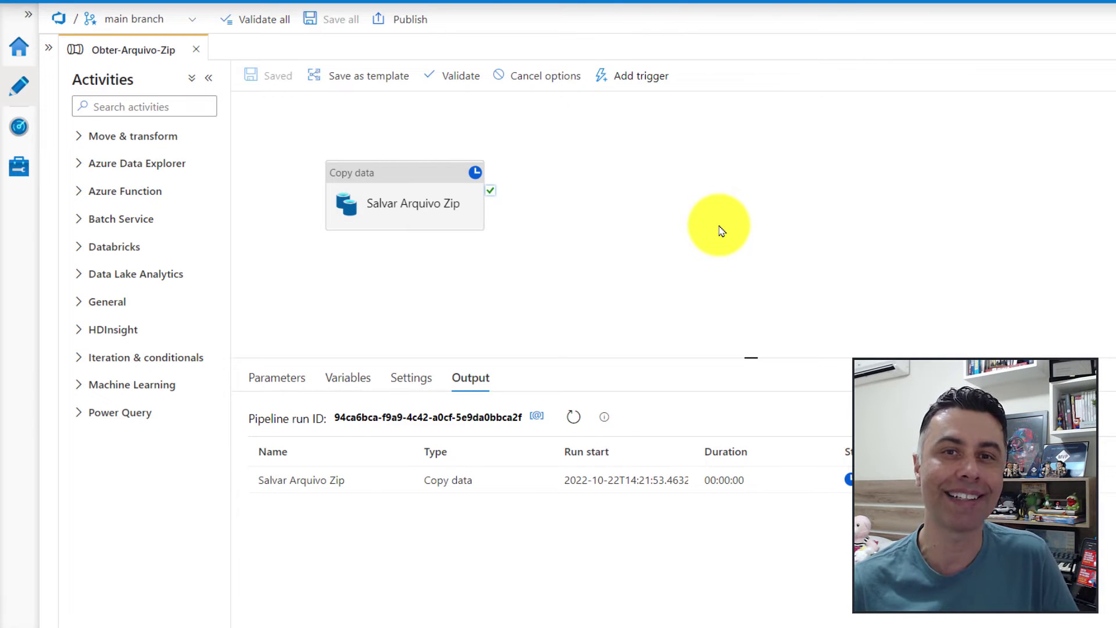
left_click(573, 417)
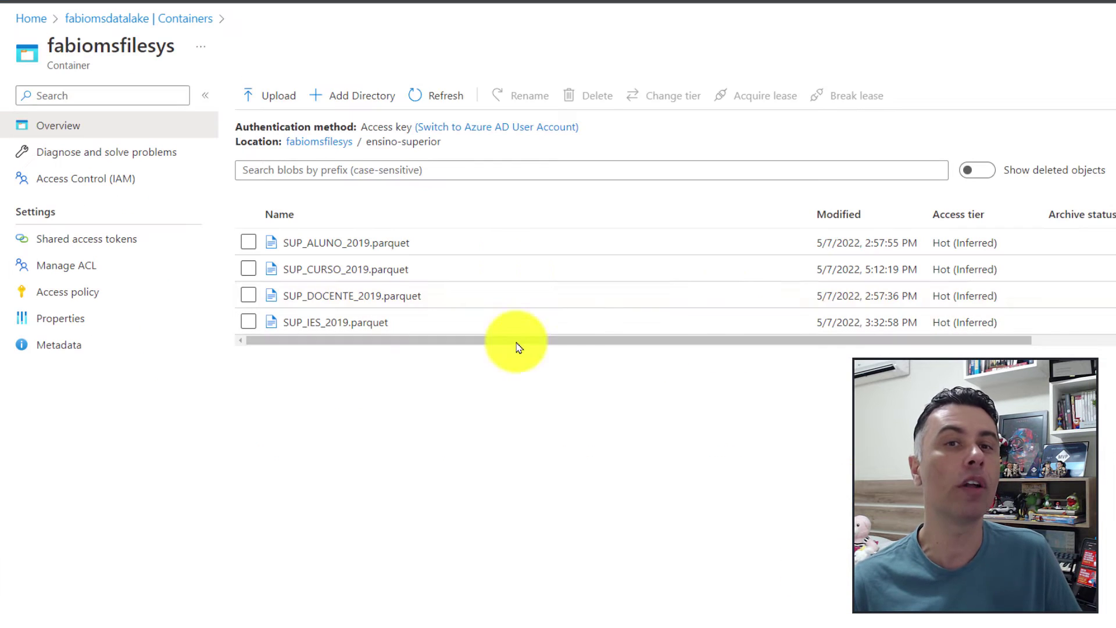
left_click(445, 96)
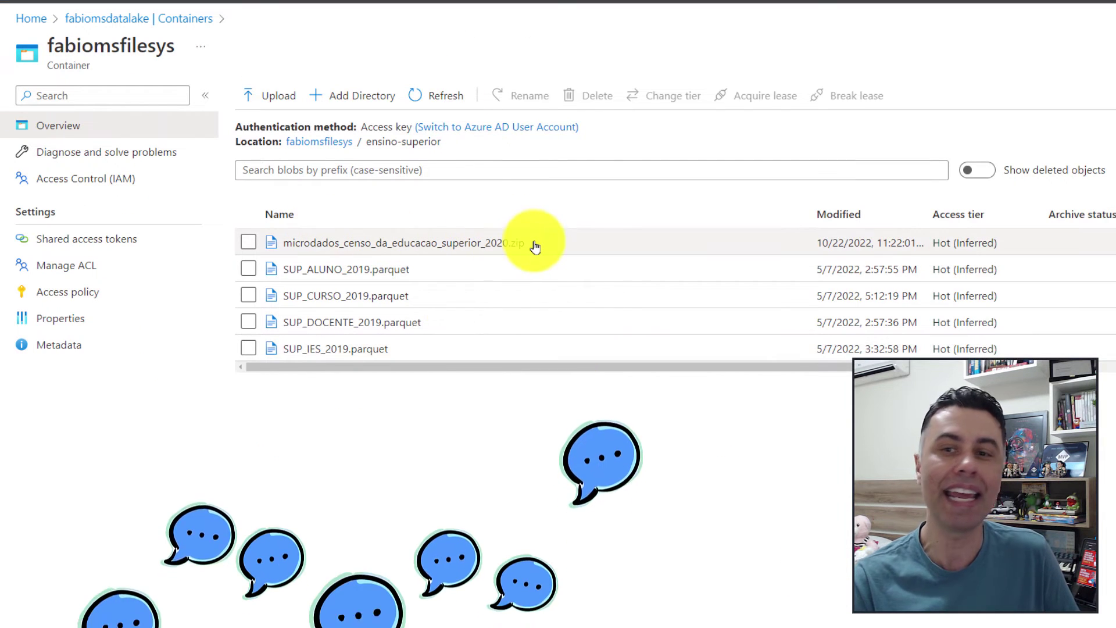
View the properties of the copied zip blob in the ensino-superior folder
left_click(555, 242)
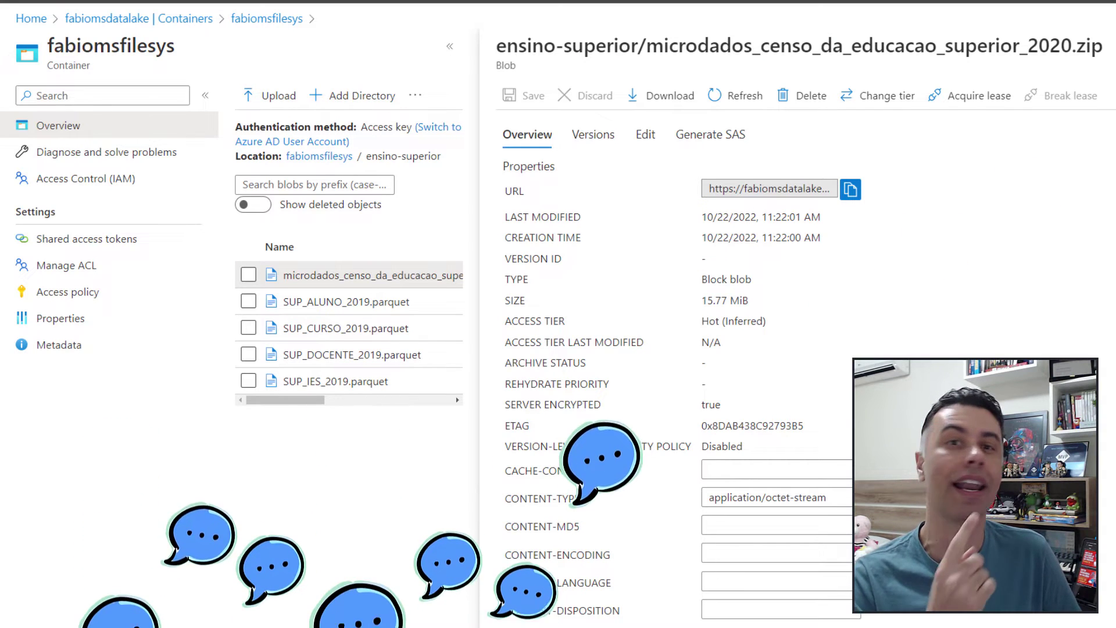
key("Escape")
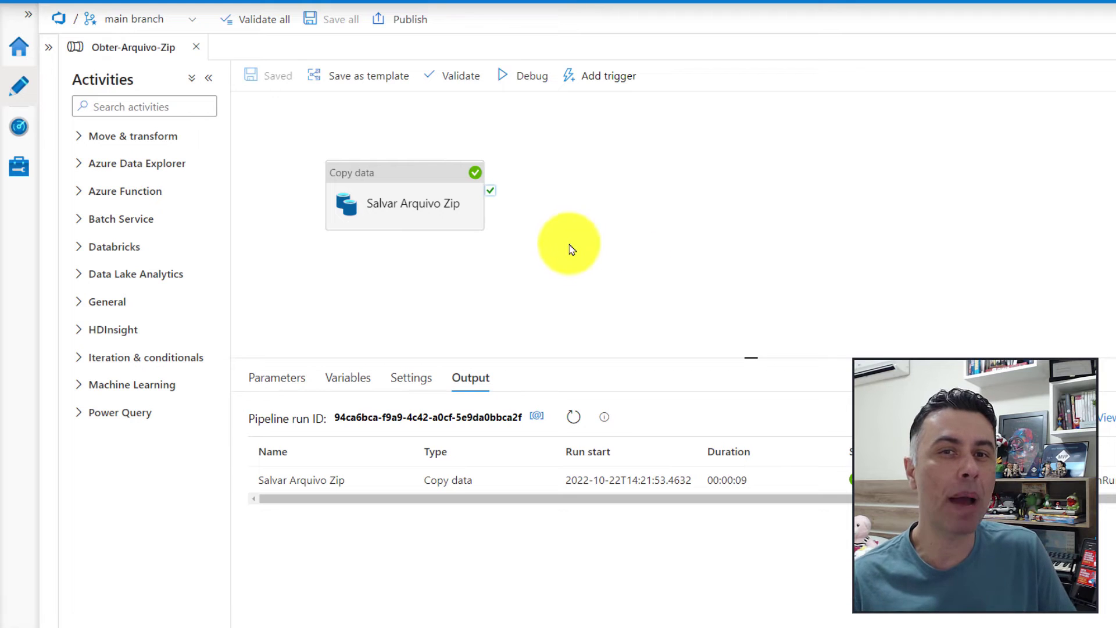
Add a Copy data activity named Descompactar and connect it to the success output of Salvar Arquivo Zip
left_click(143, 105)
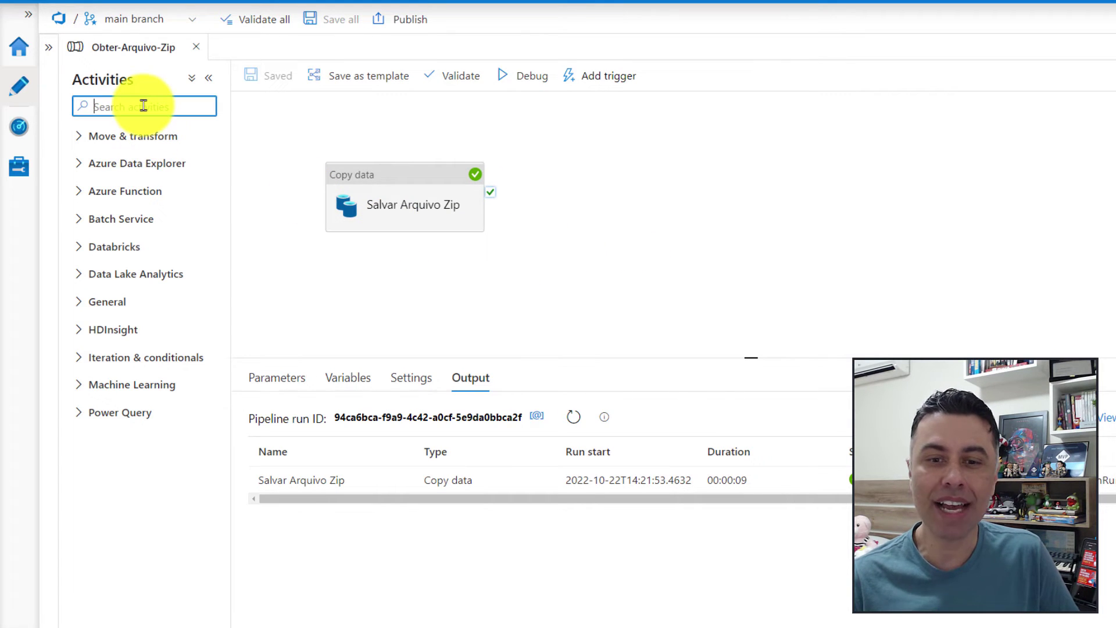
type("cop")
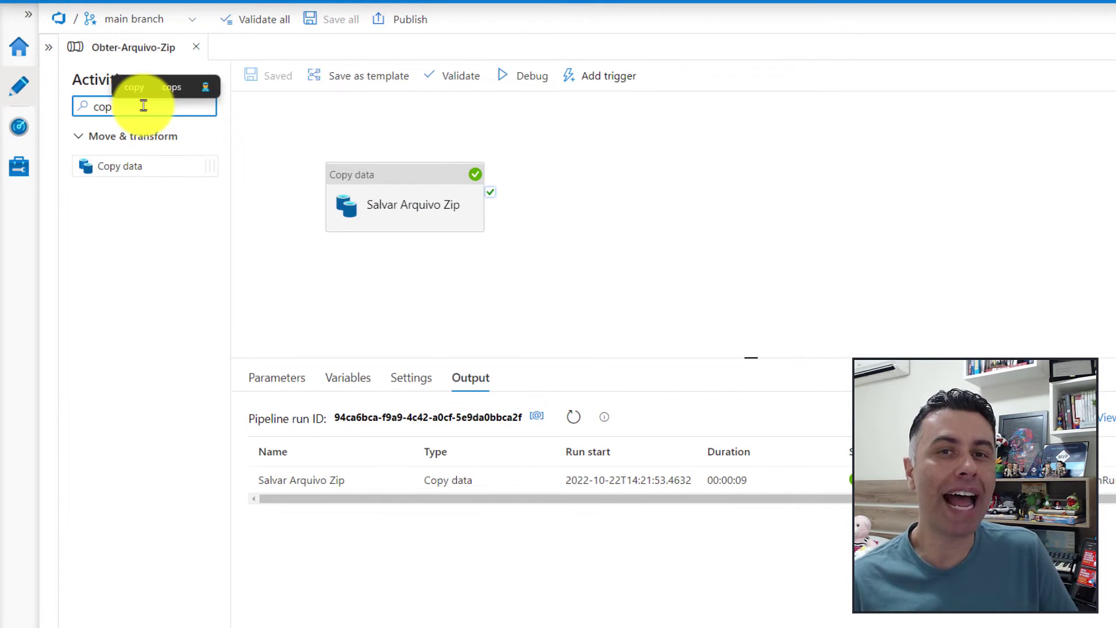
type("y")
left_click_drag(142, 159, 640, 192)
triple_click(588, 419)
type("Descompactar")
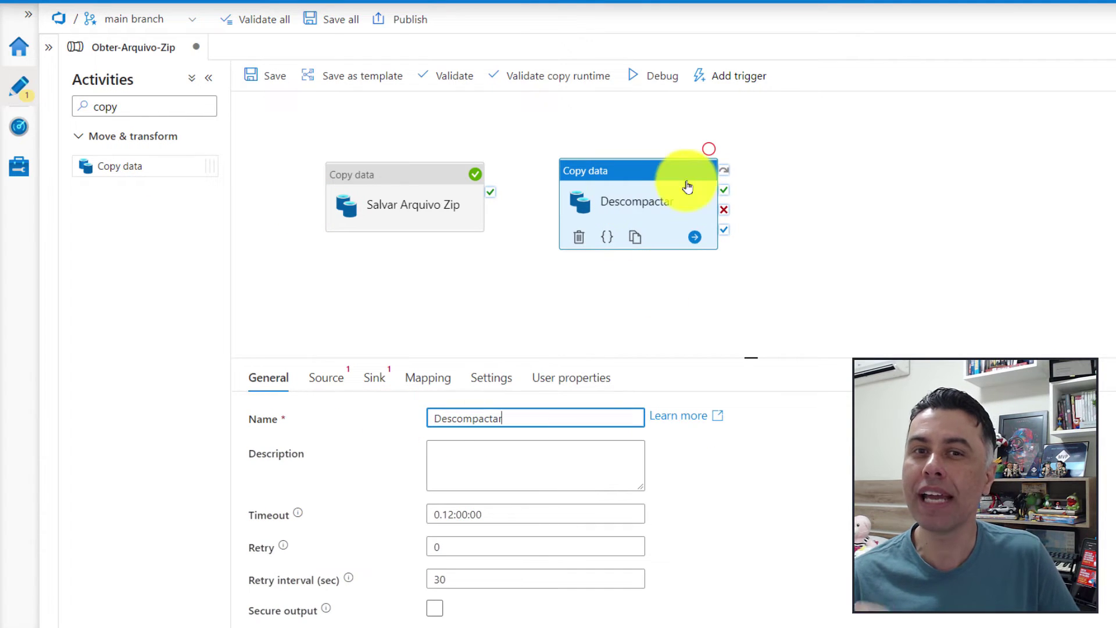
left_click_drag(490, 192, 576, 217)
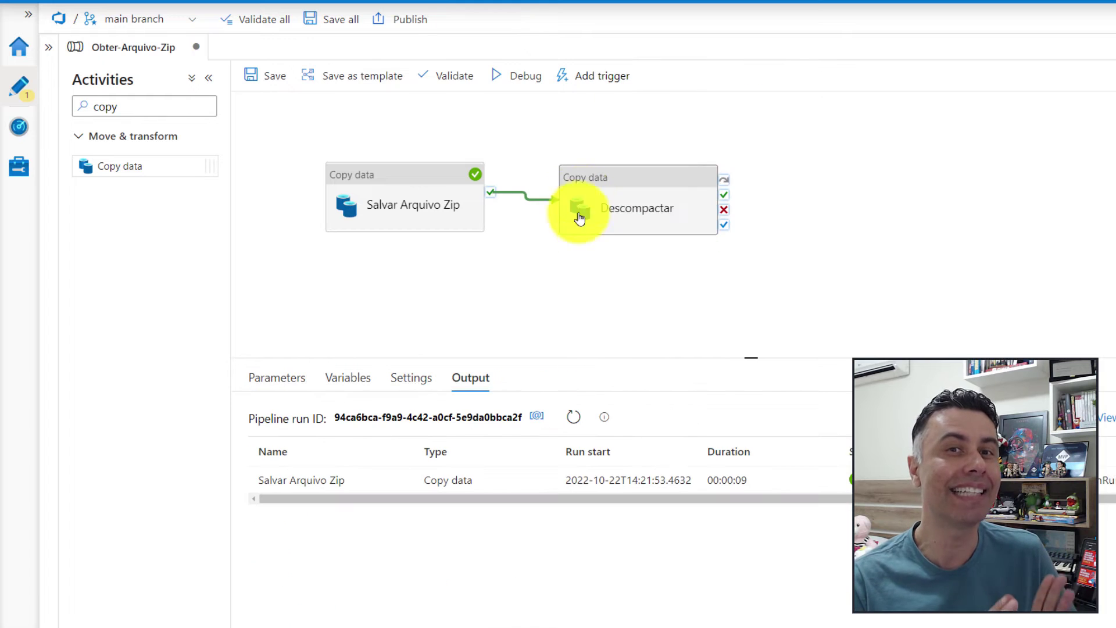
Set the source dataset of the Descompactar activity to BinaryAzDataLakeGen2
left_click(660, 190)
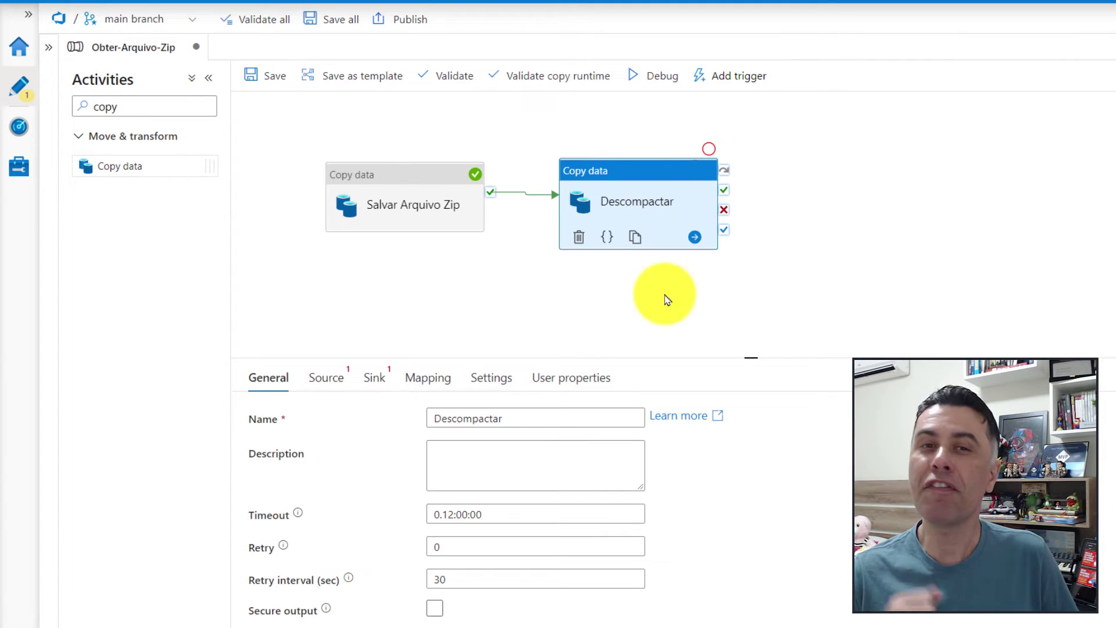
left_click(308, 388)
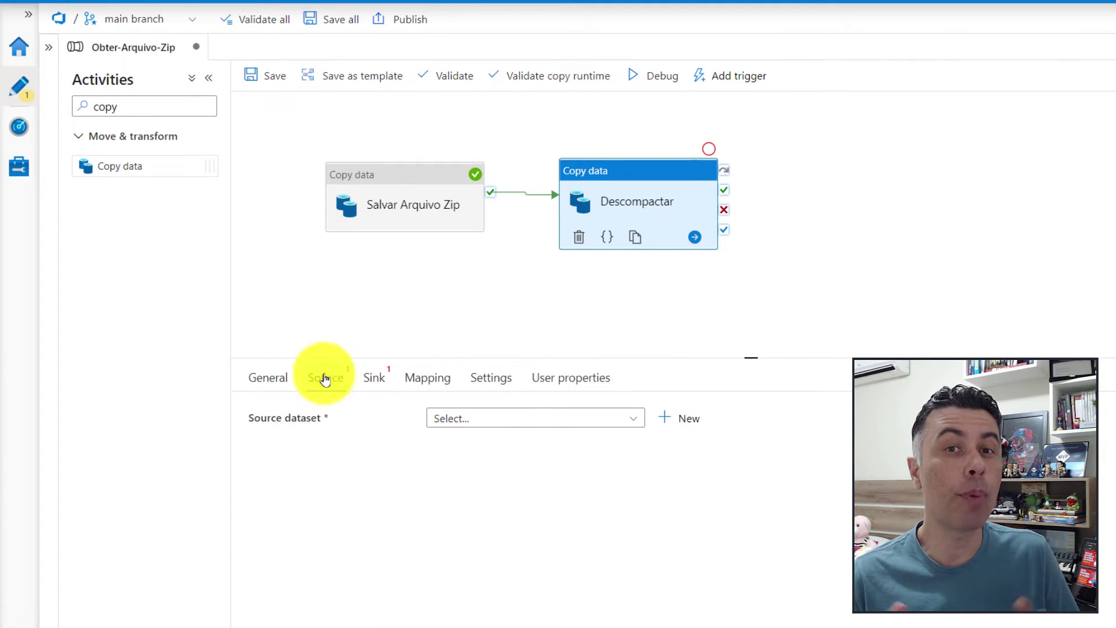
left_click(636, 419)
left_click_drag(640, 496, 640, 515)
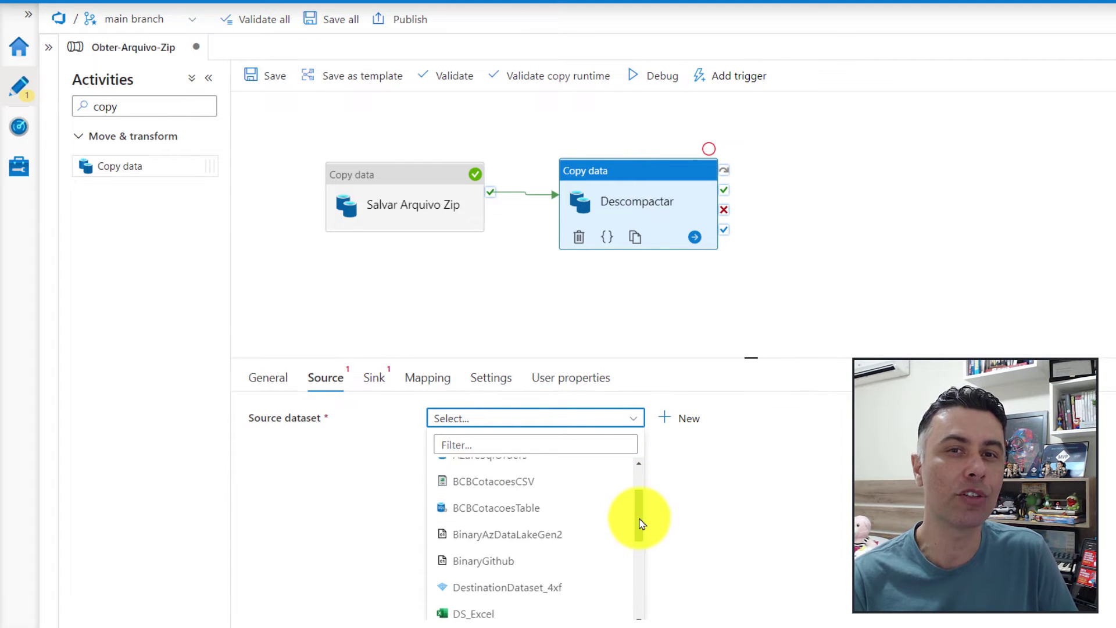
left_click(532, 533)
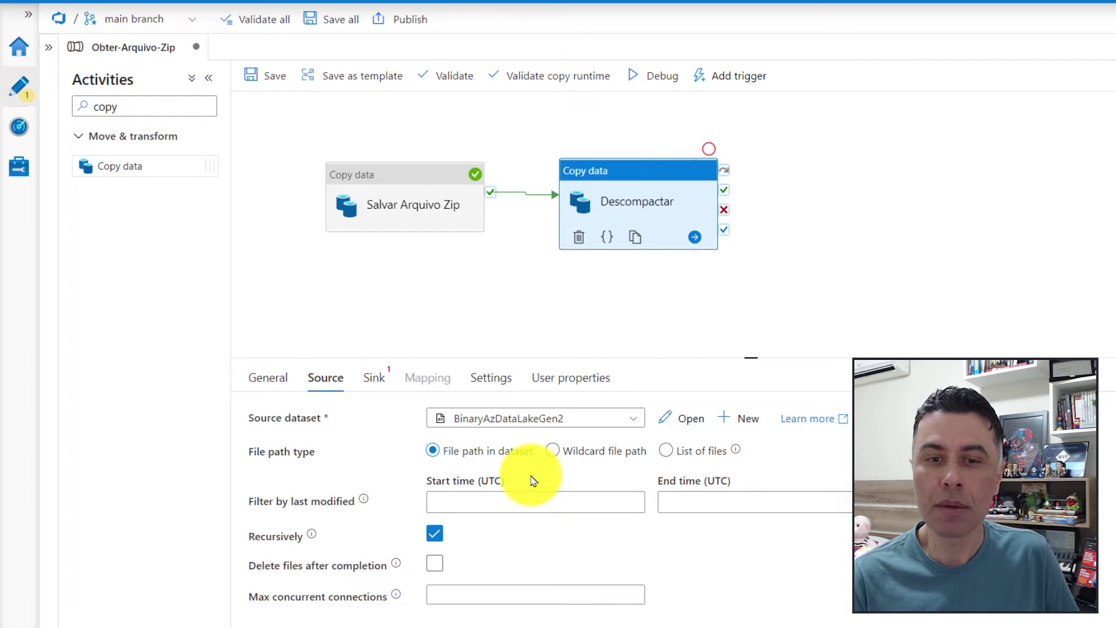
Open the BinaryAzDataLakeGen2 dataset to review its compression type options, then close it unchanged
left_click(689, 420)
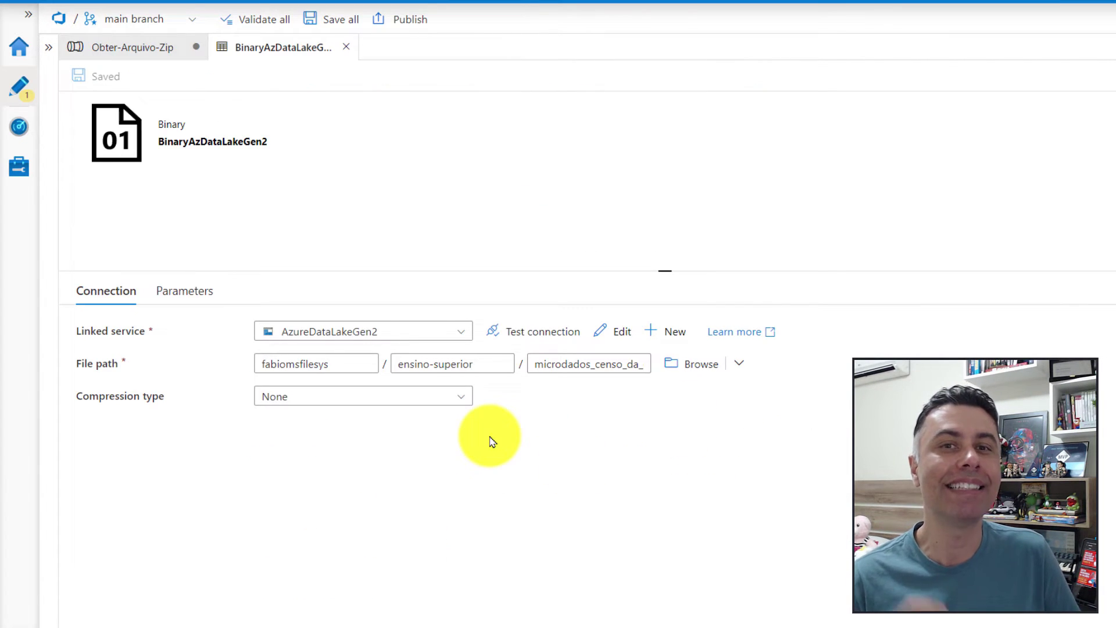
left_click(468, 400)
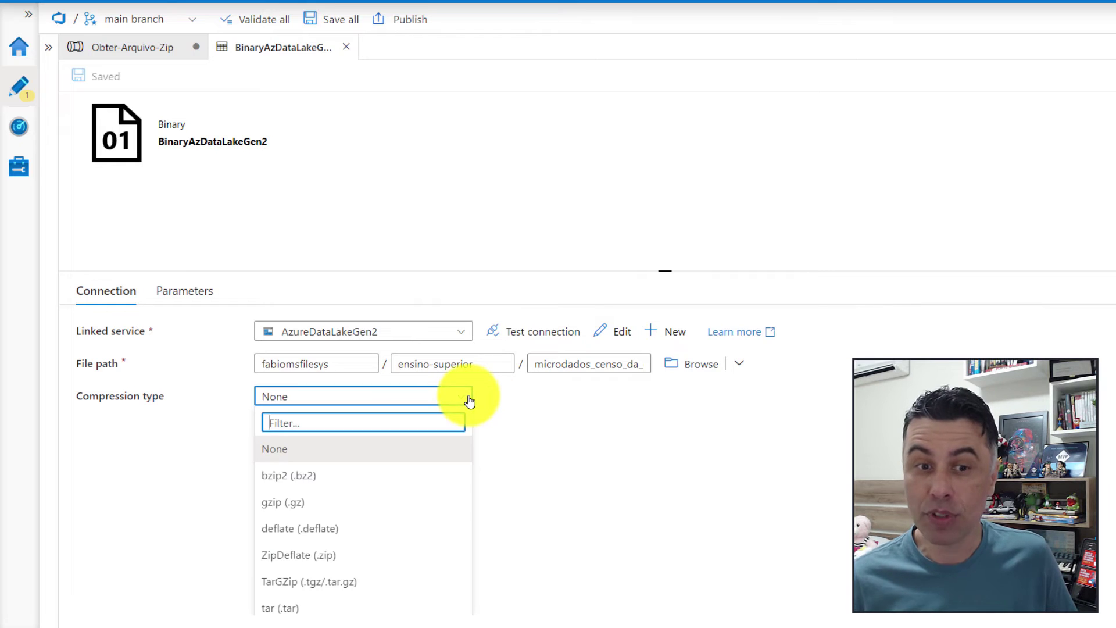
left_click(561, 202)
left_click(346, 46)
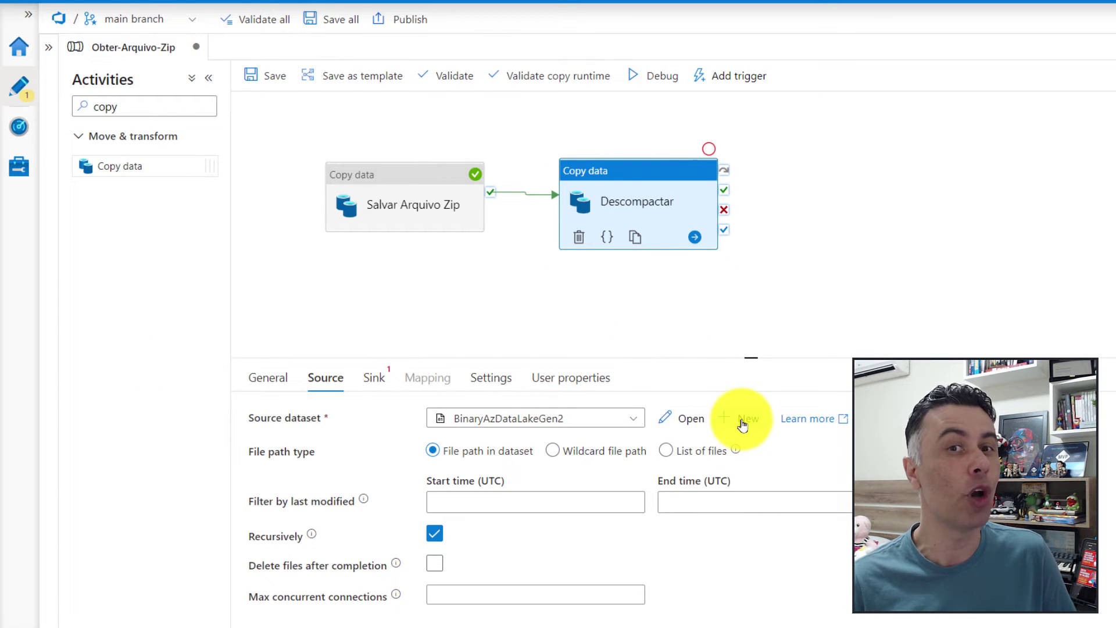
Start a new source dataset for Descompactar on Azure Data Lake Storage Gen2 with the Binary format
left_click(743, 425)
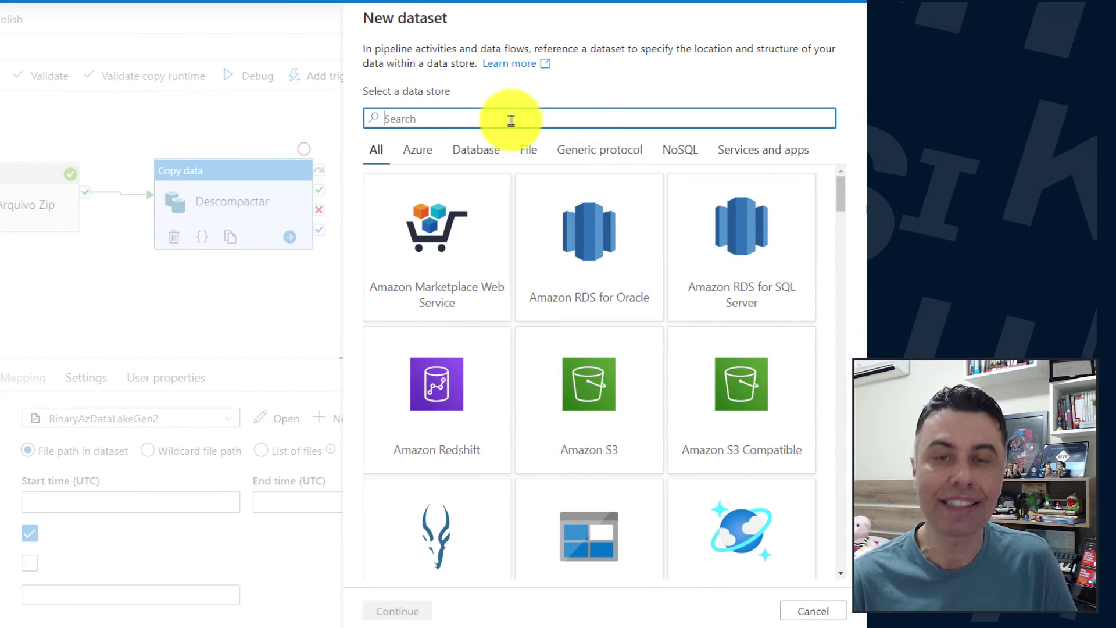
type("gen")
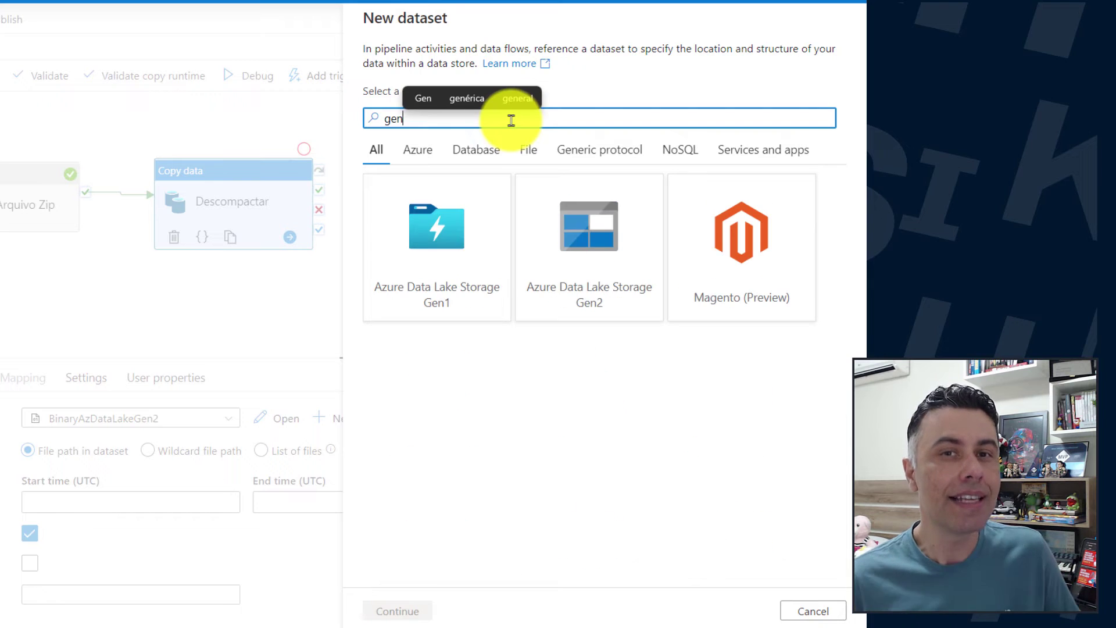
left_click(600, 261)
left_click(415, 607)
double_click(588, 124)
Name the new dataset BinaryAzDataLakeGen2Unzip and select the AzureDataLakeGen2 linked service
type("Az")
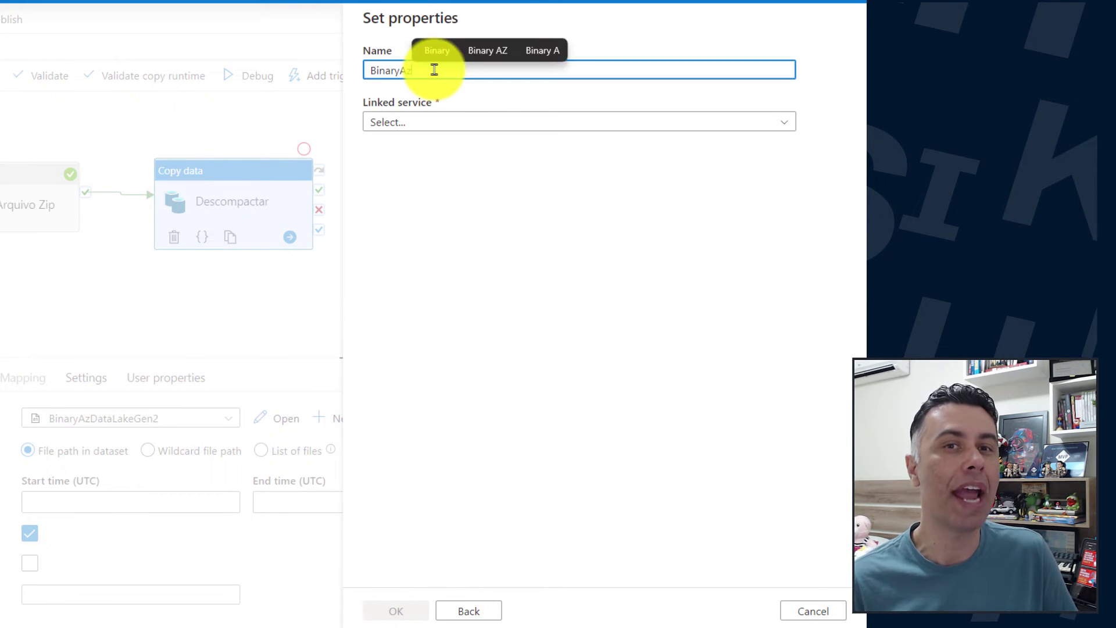
type("DataLakeGen2Unzip")
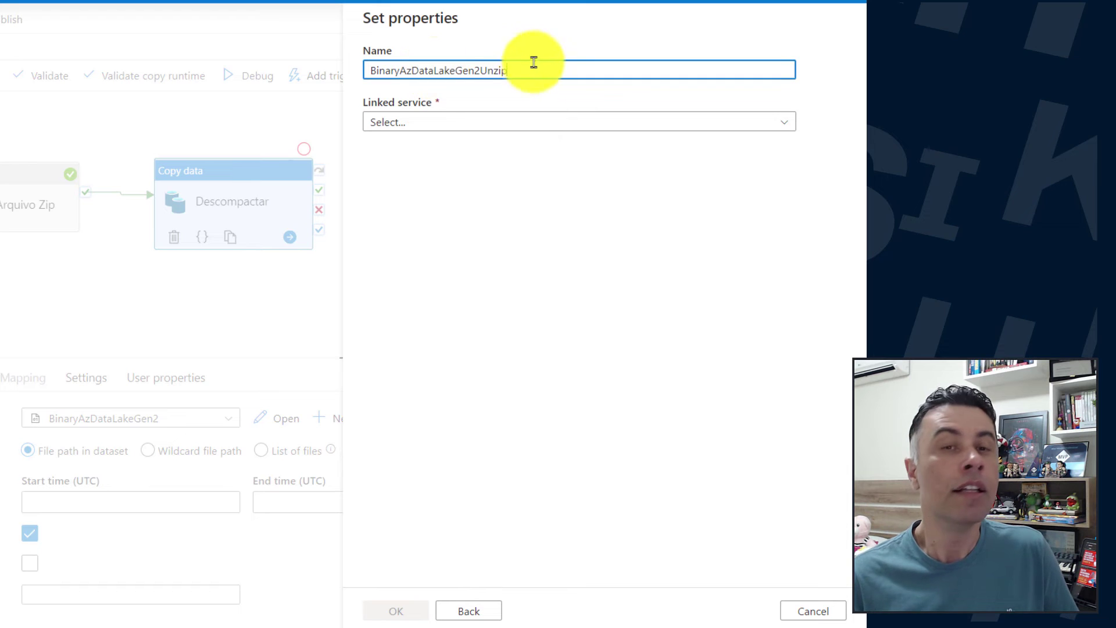
left_click(549, 122)
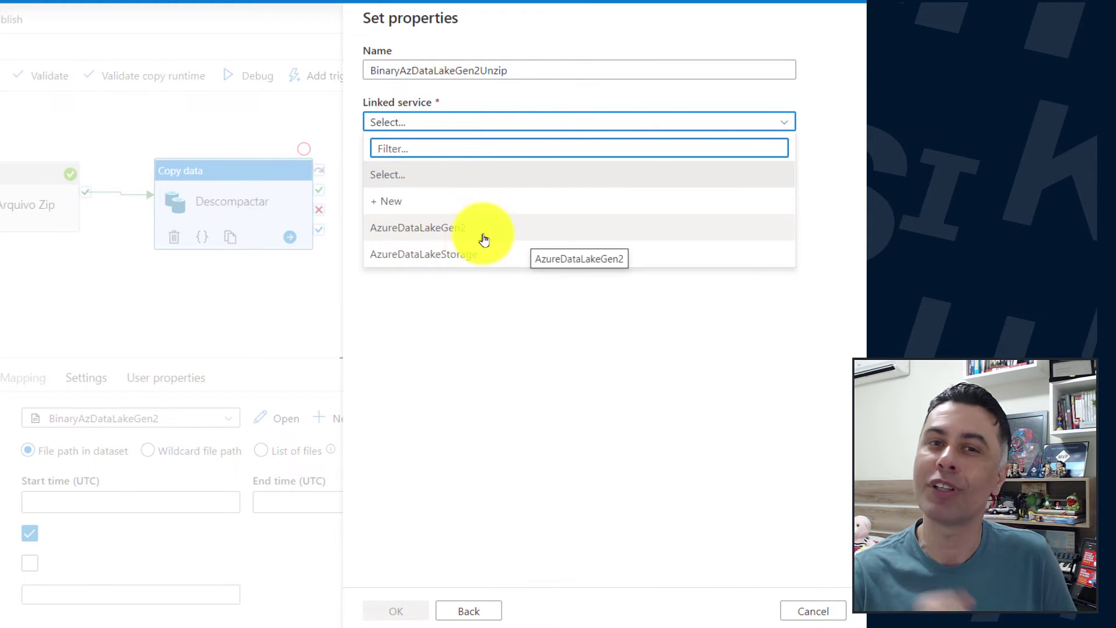
left_click(440, 234)
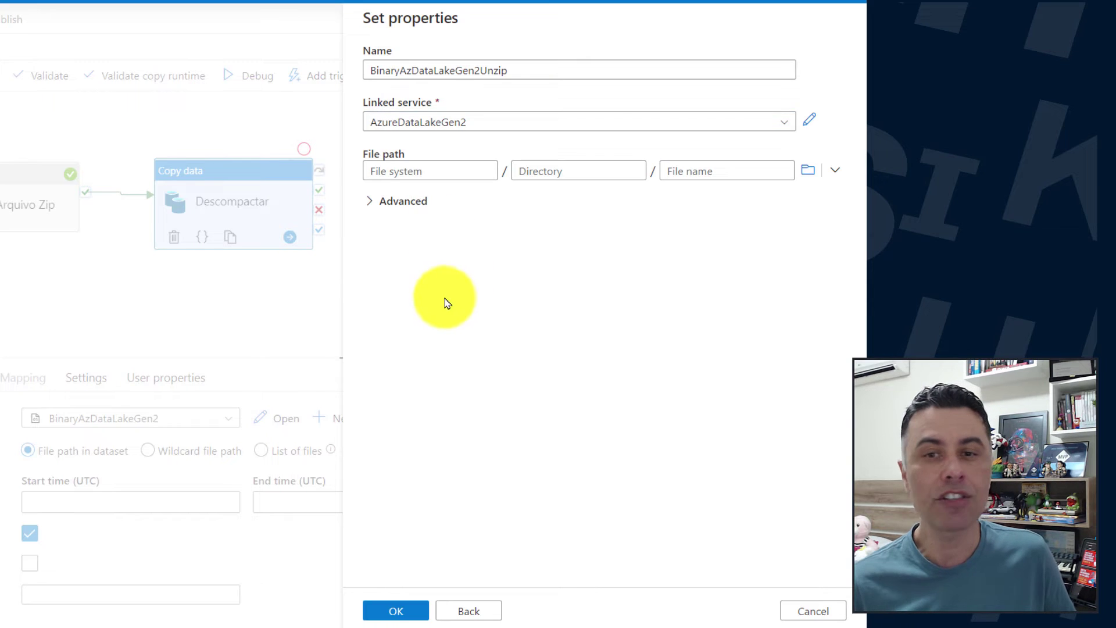
Point the dataset's file path to microdados_censo_da_educacao_superior_2020.zip in fabiomsfilesys/ensino-superior and create the dataset
left_click(808, 170)
left_click(431, 110)
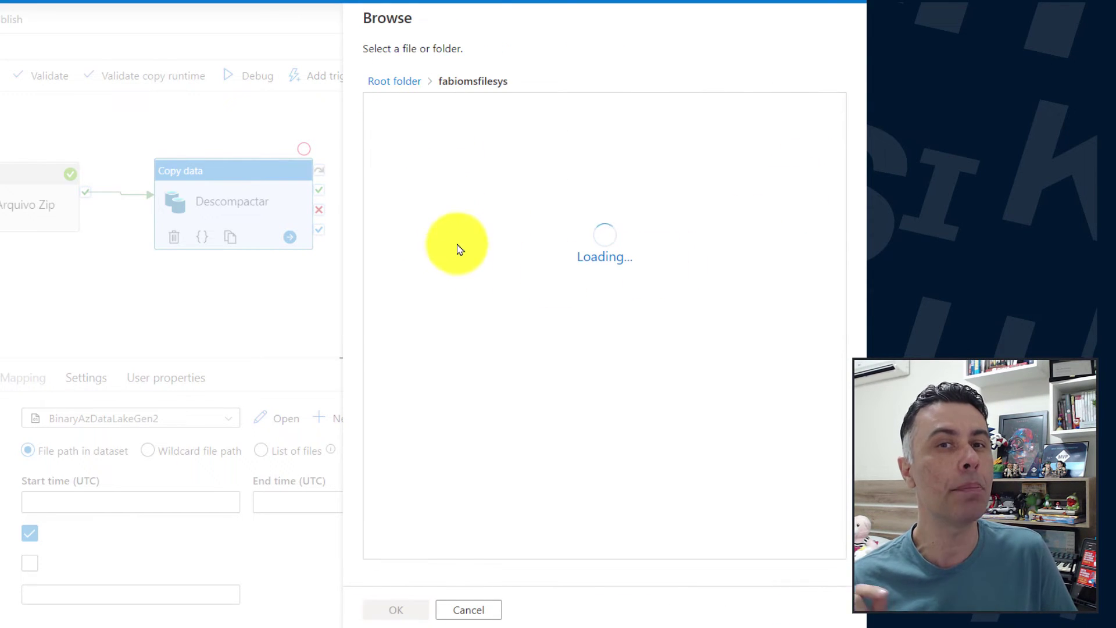
left_click(422, 140)
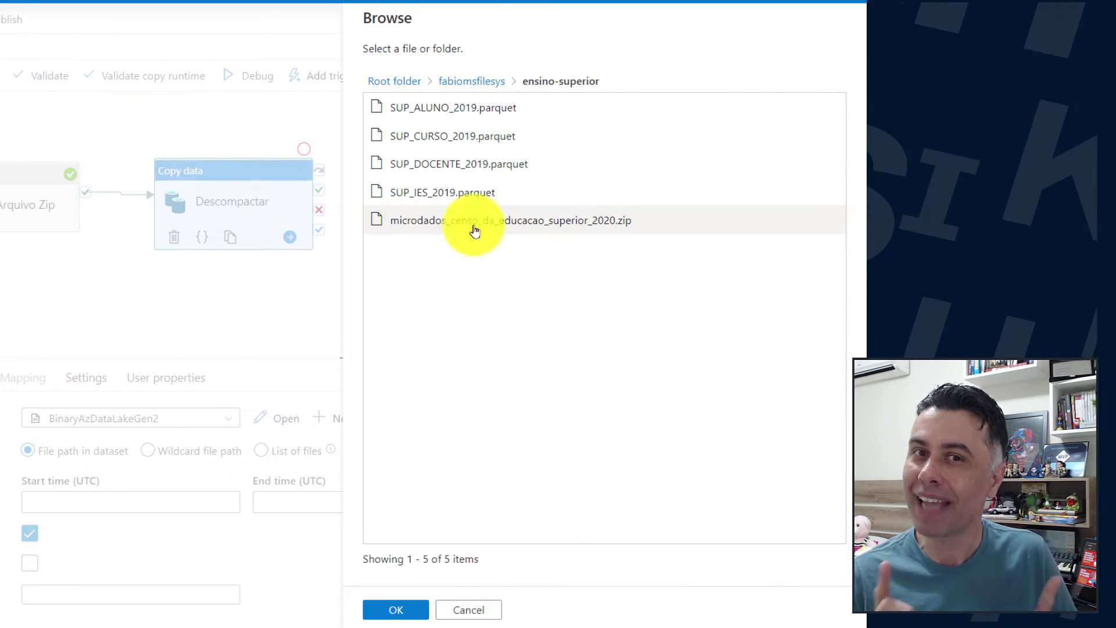
left_click(472, 226)
left_click(834, 601)
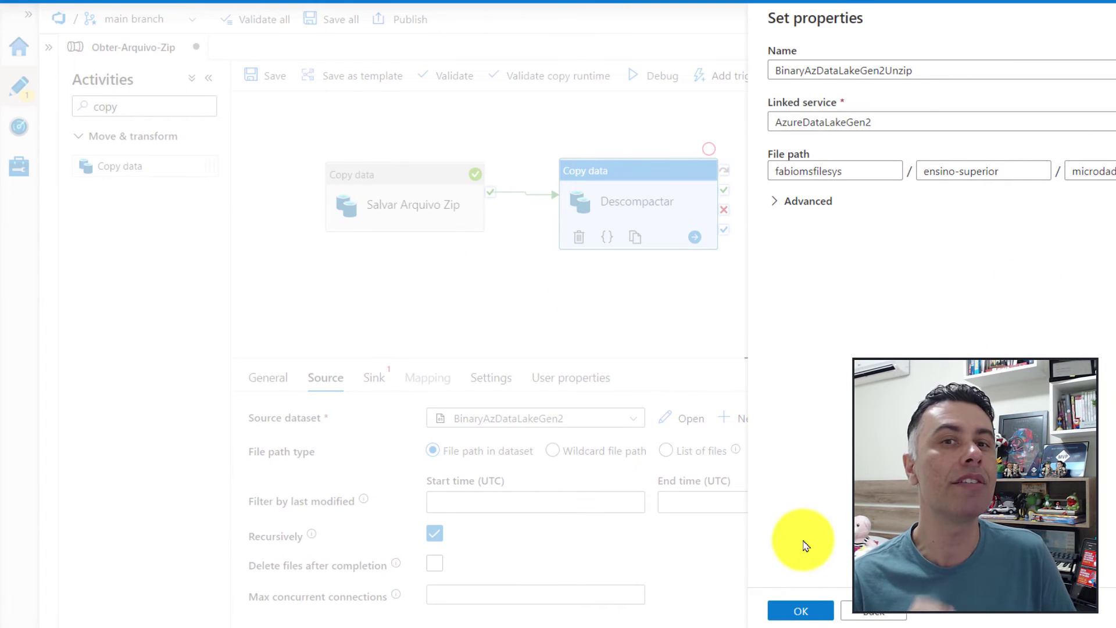
left_click(805, 604)
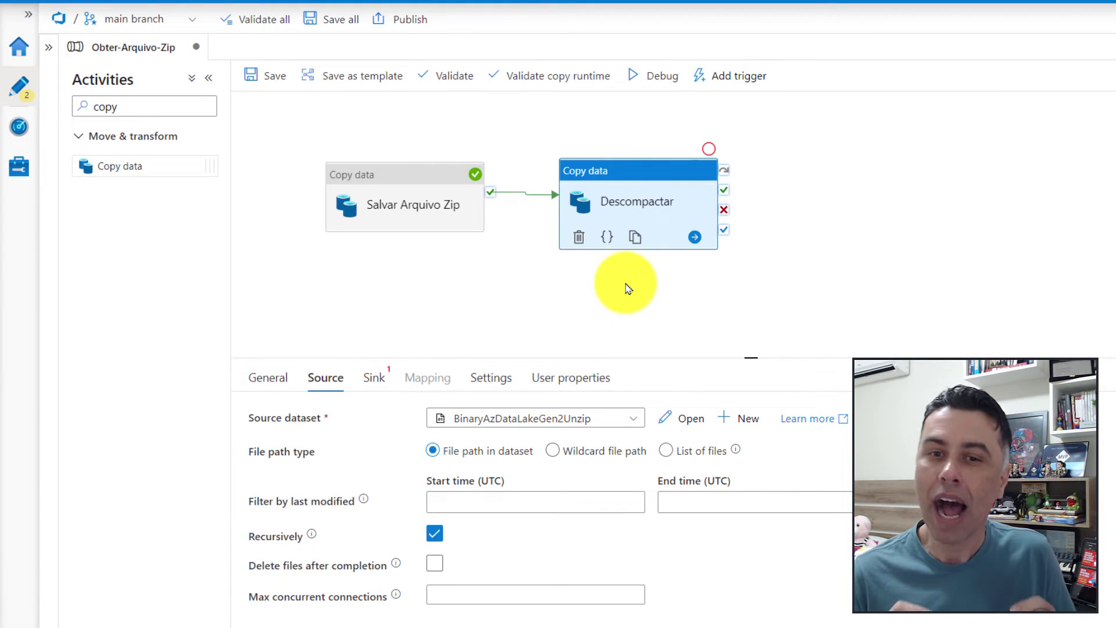
Set the BinaryAzDataLakeGen2Unzip dataset's compression type to ZipDeflate (.zip) and level to Optimal, then save all changes and close it
left_click(693, 420)
left_click(460, 397)
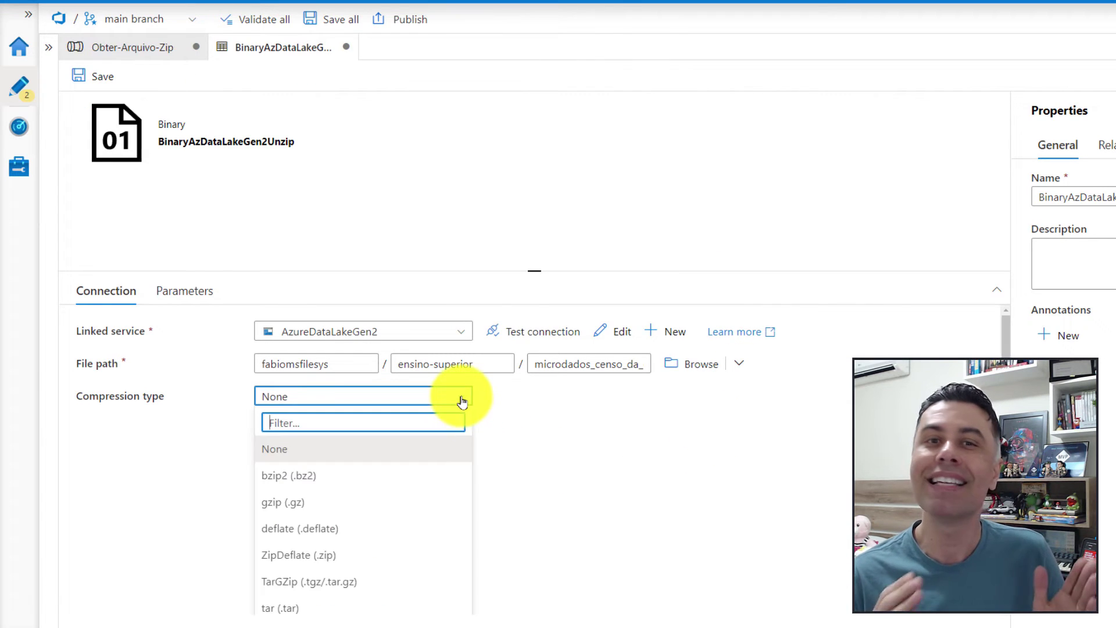
left_click(356, 557)
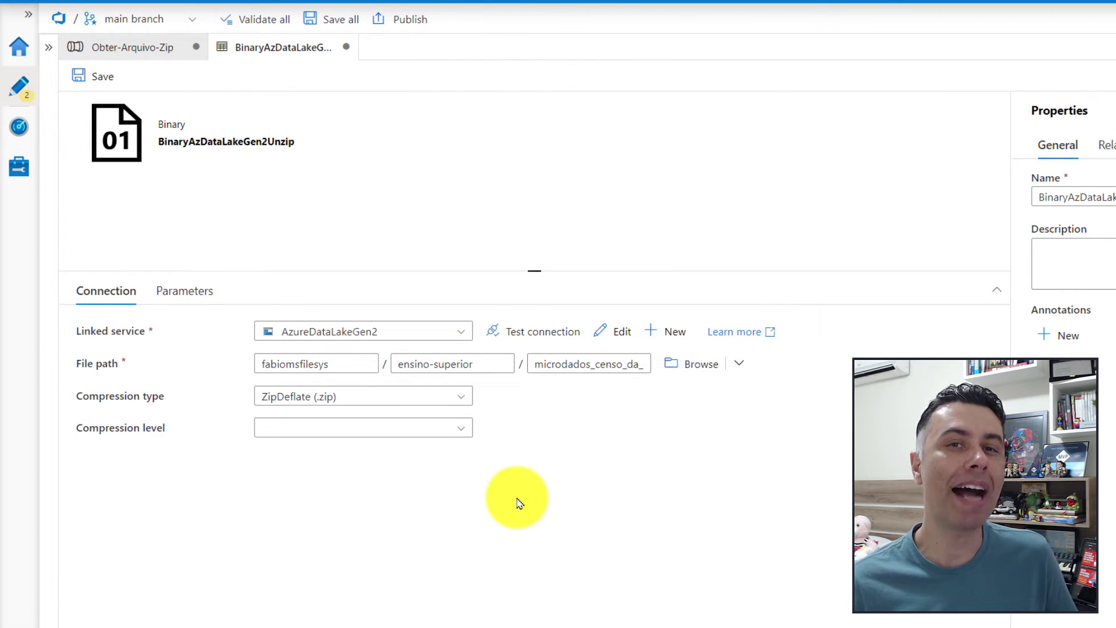
left_click(462, 433)
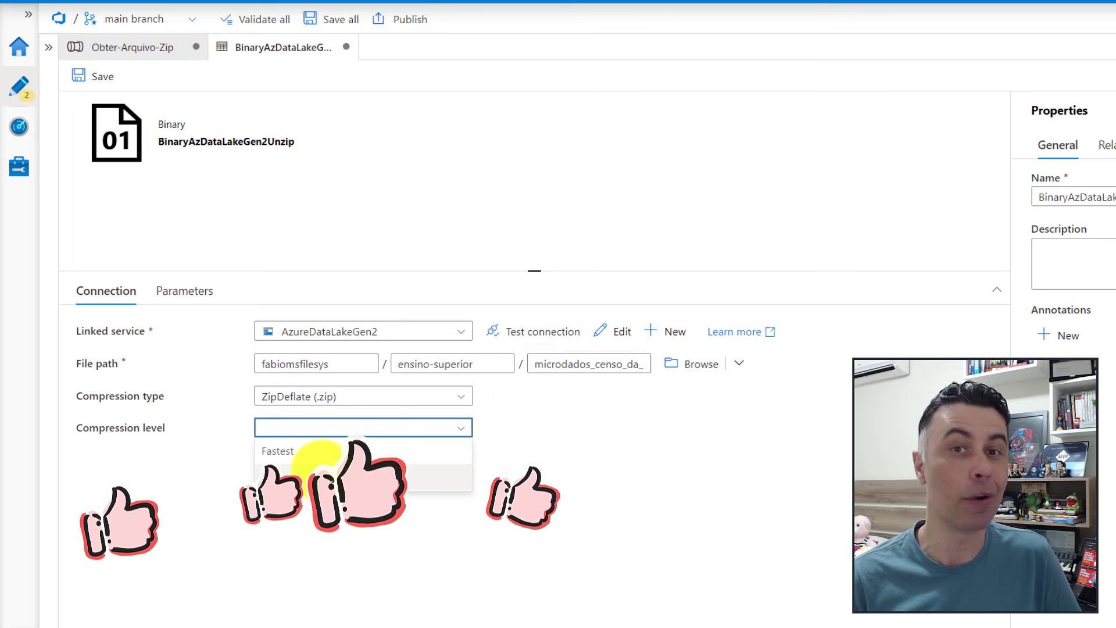
left_click(299, 478)
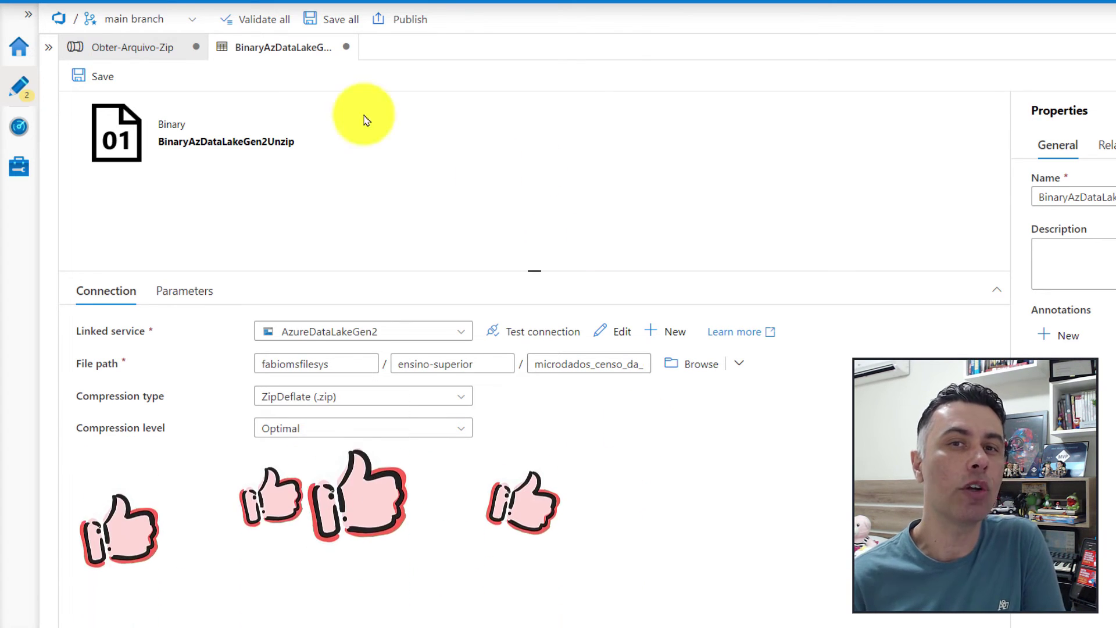
left_click(335, 19)
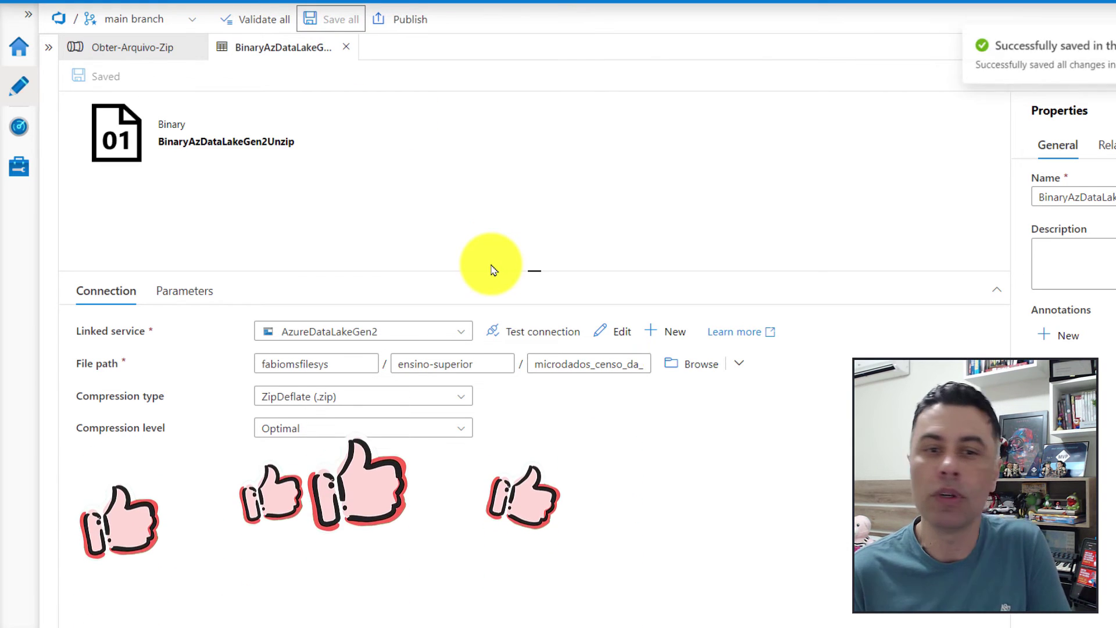
left_click(346, 47)
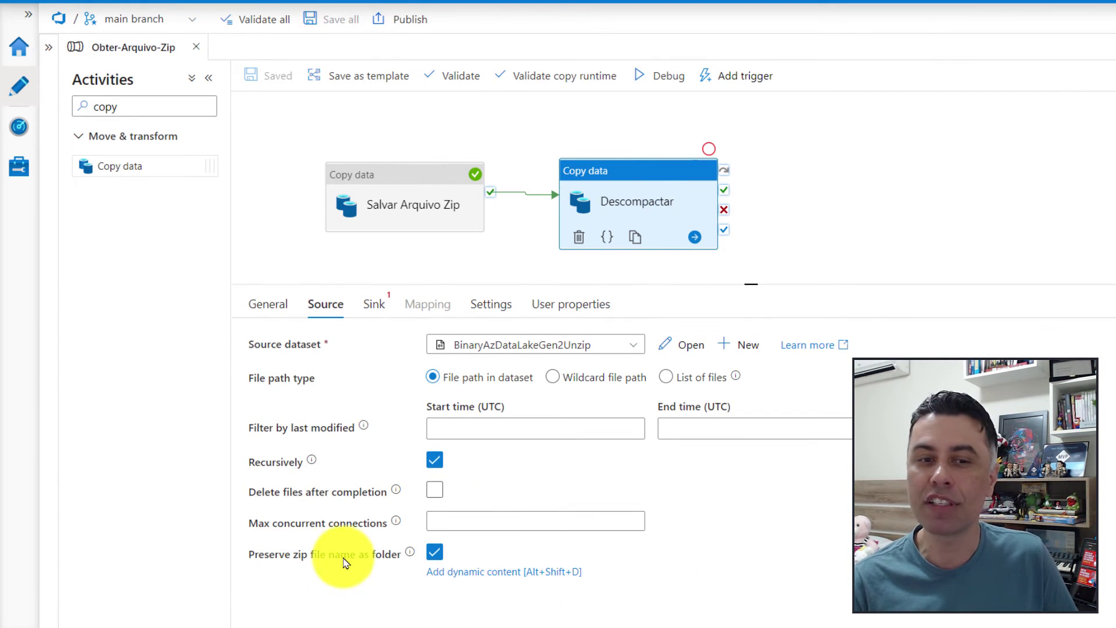
Turn off Preserve zip file name as folder in the Descompactar activity's source settings
left_click(434, 552)
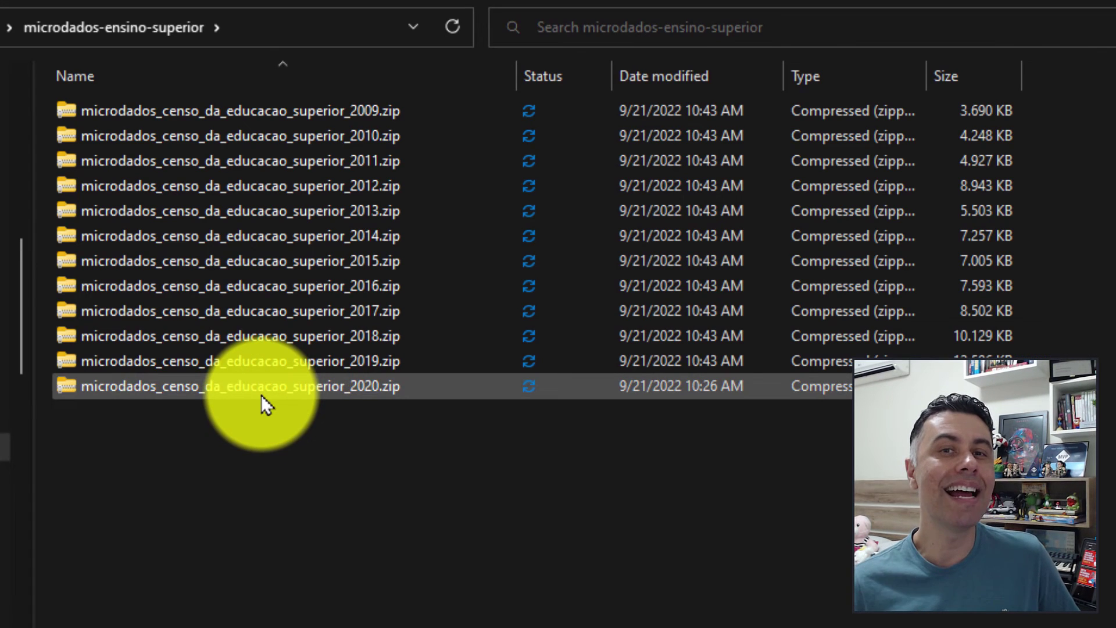
Switch to File Explorer and browse microdados_censo_da_educacao_superior_2020.zip down to its dados folder to examine the archive's structure
double_click(260, 390)
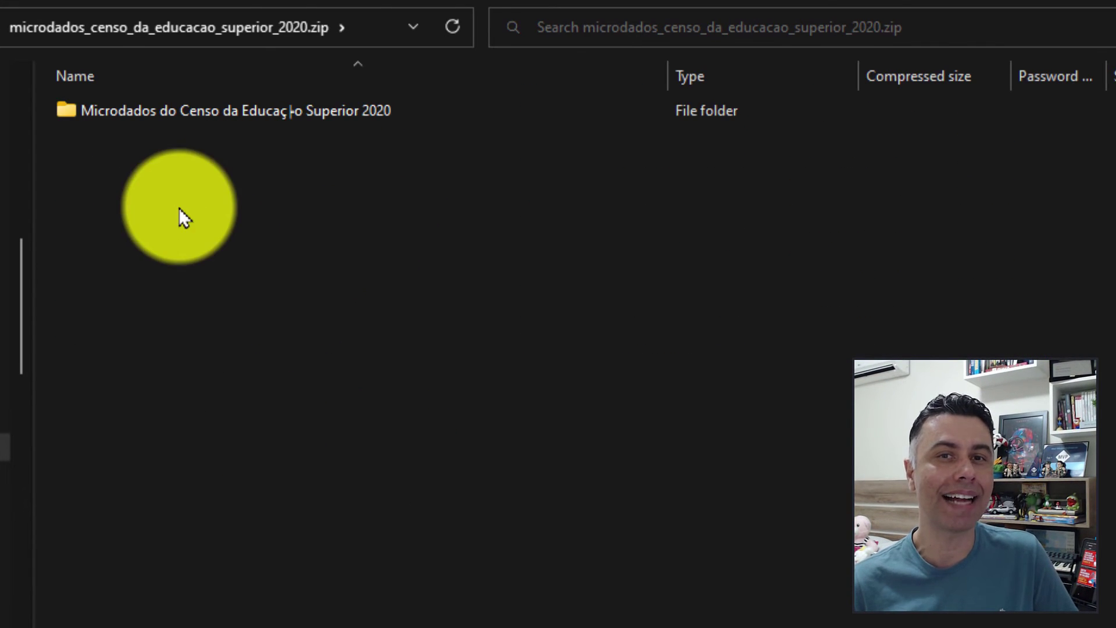
left_click(273, 114)
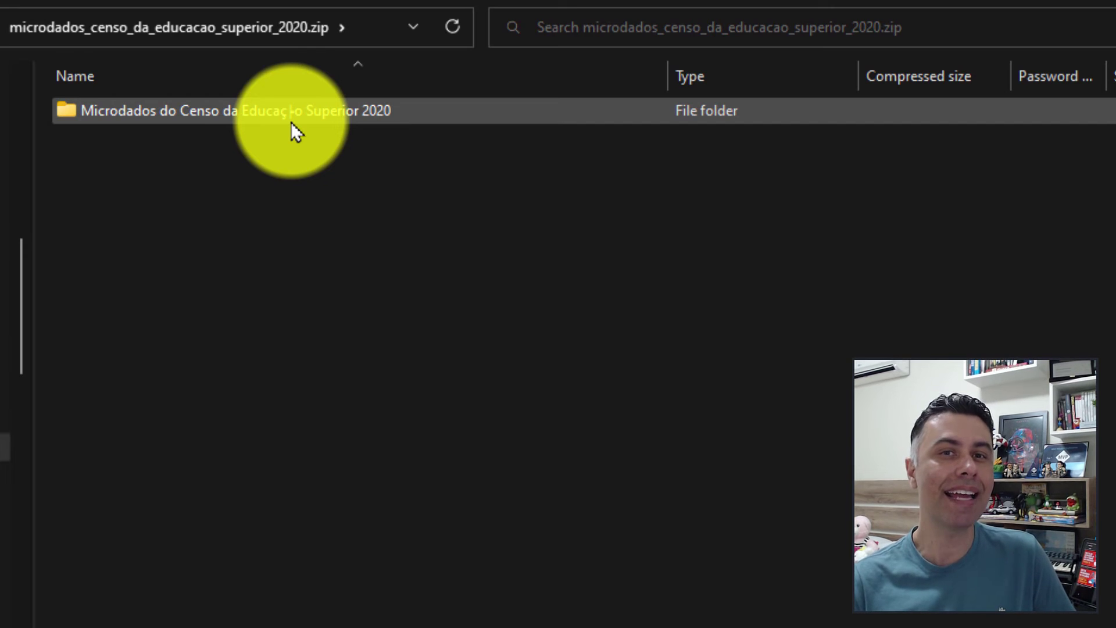
double_click(291, 121)
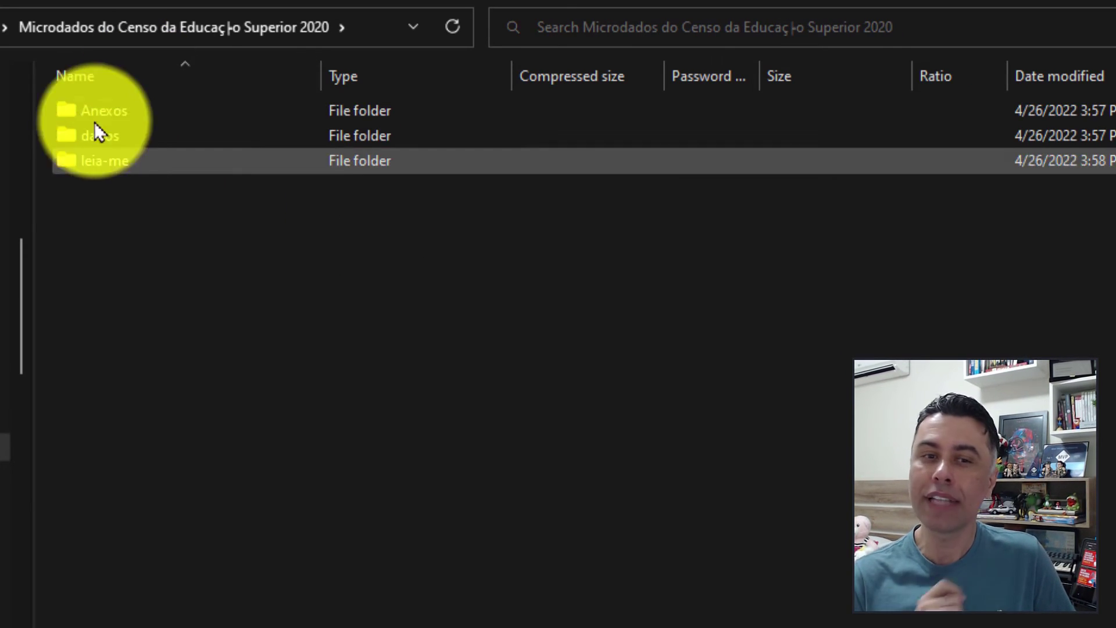
left_click(99, 135)
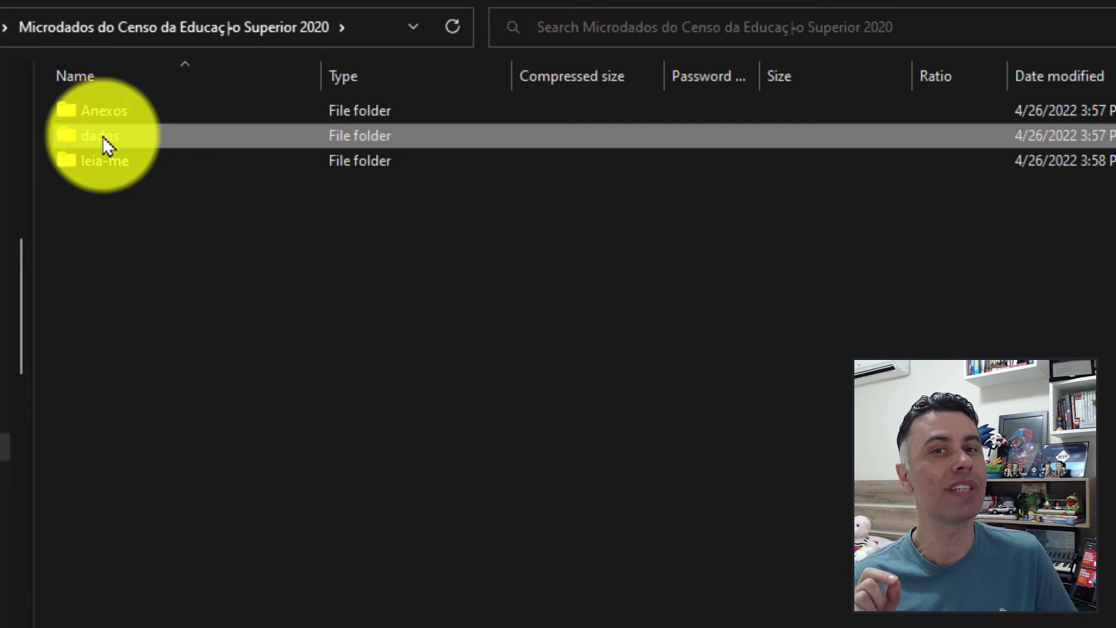
double_click(102, 136)
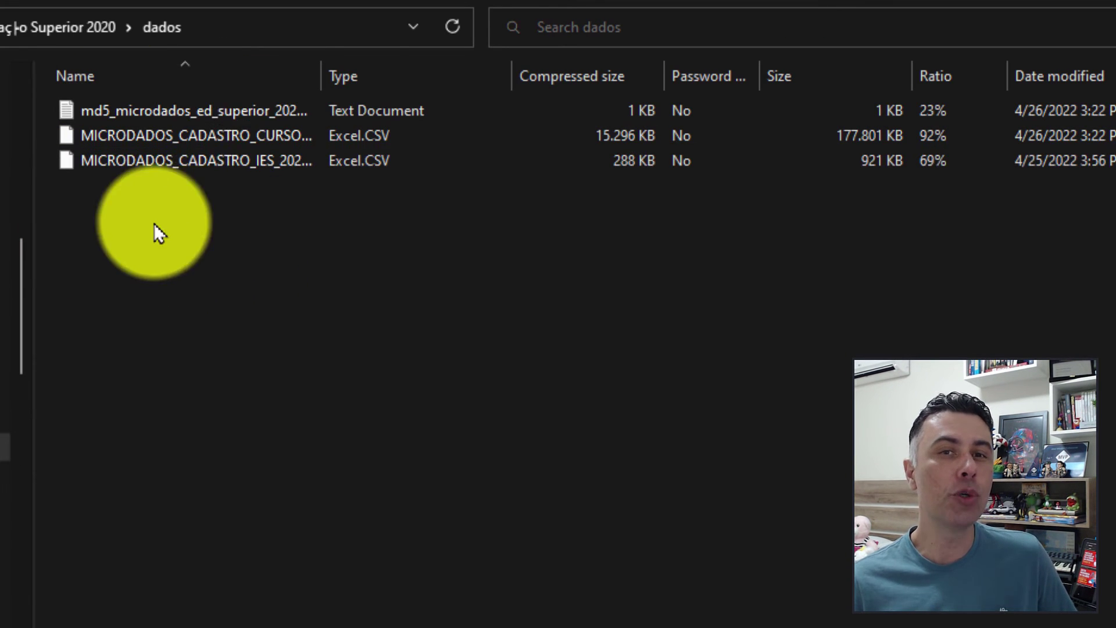
Widen the Name column of the dados folder to read the full file names
left_click_drag(325, 67, 563, 93)
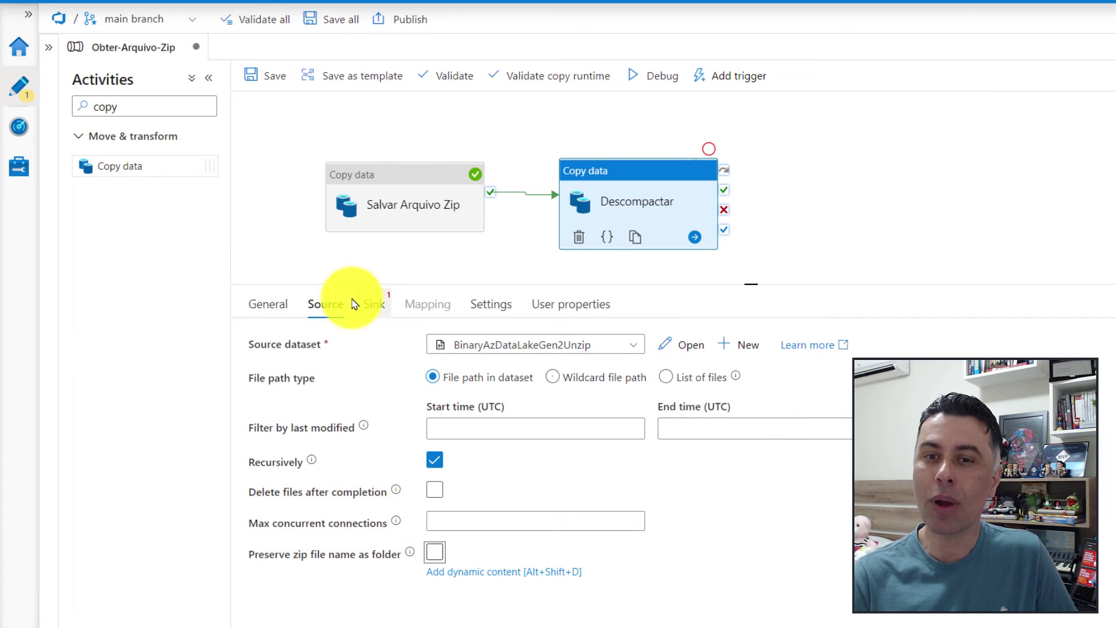
Switch back to Data Factory and start a new Azure Data Lake Storage Gen2 dataset in Binary format for the Descompactar activity's sink
left_click(374, 304)
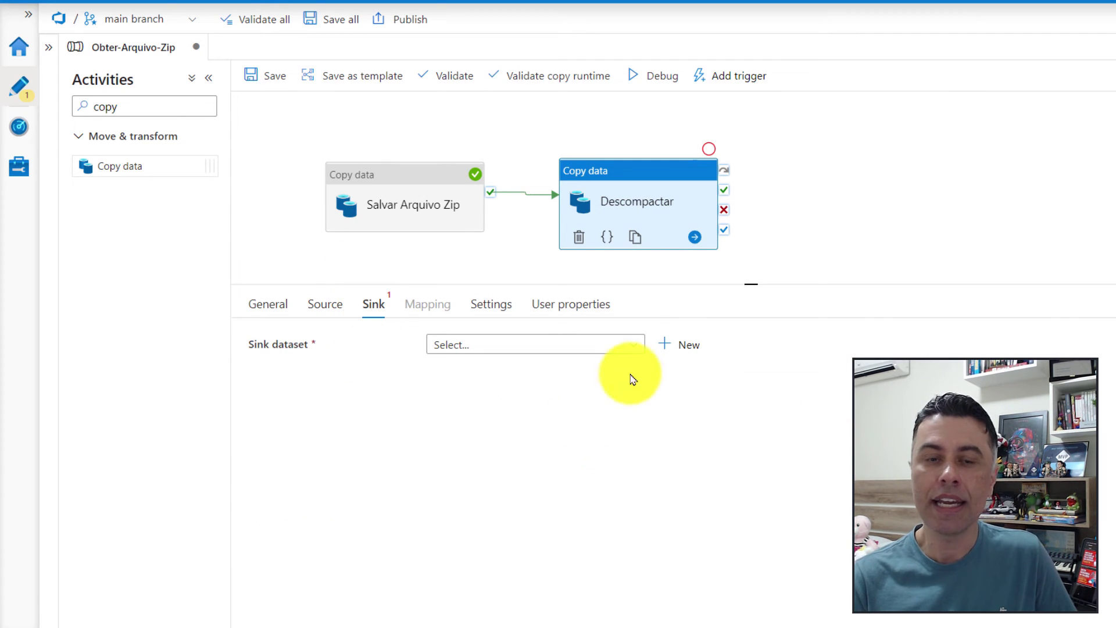
left_click(633, 345)
scroll(640, 441, "down", 2)
scroll(640, 441, "up", 2)
left_click(680, 344)
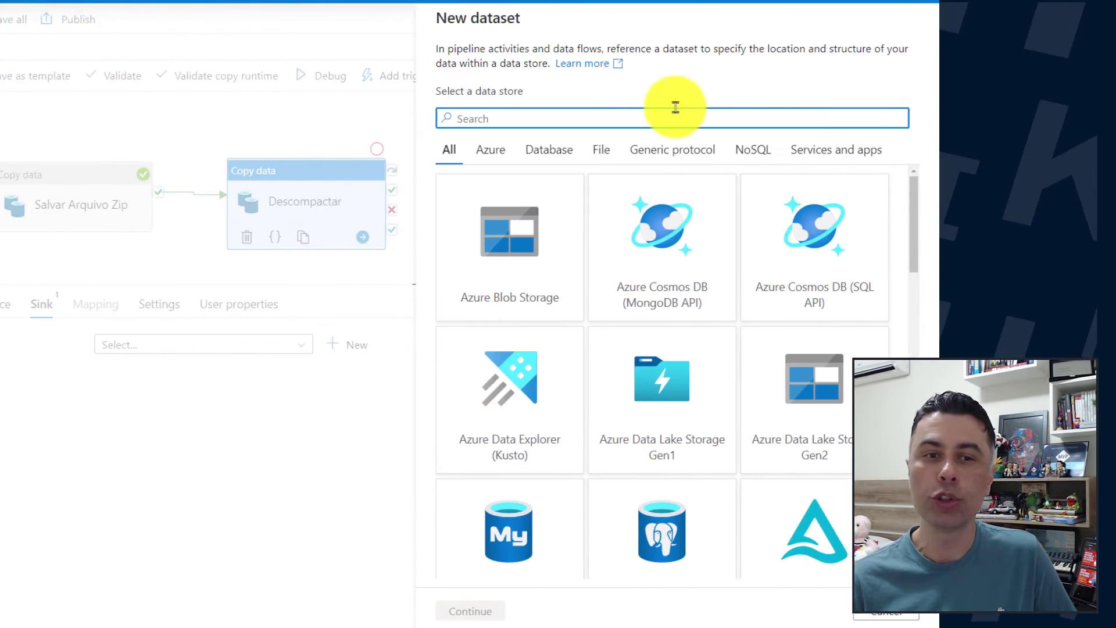
double_click(651, 192)
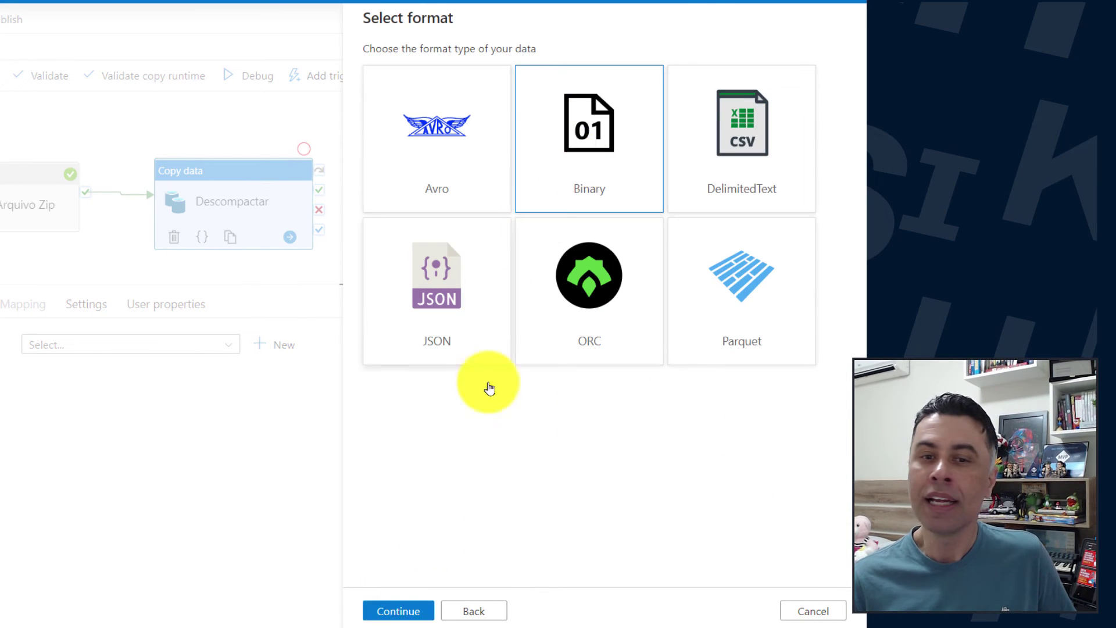
left_click(399, 611)
Name the sink dataset BinaryAzDataLakeGen2Resultado and assign it the AzureDataLakeGen2 linked service
left_click(496, 77)
key("BackSpace")
type("AzDataLakeGen2")
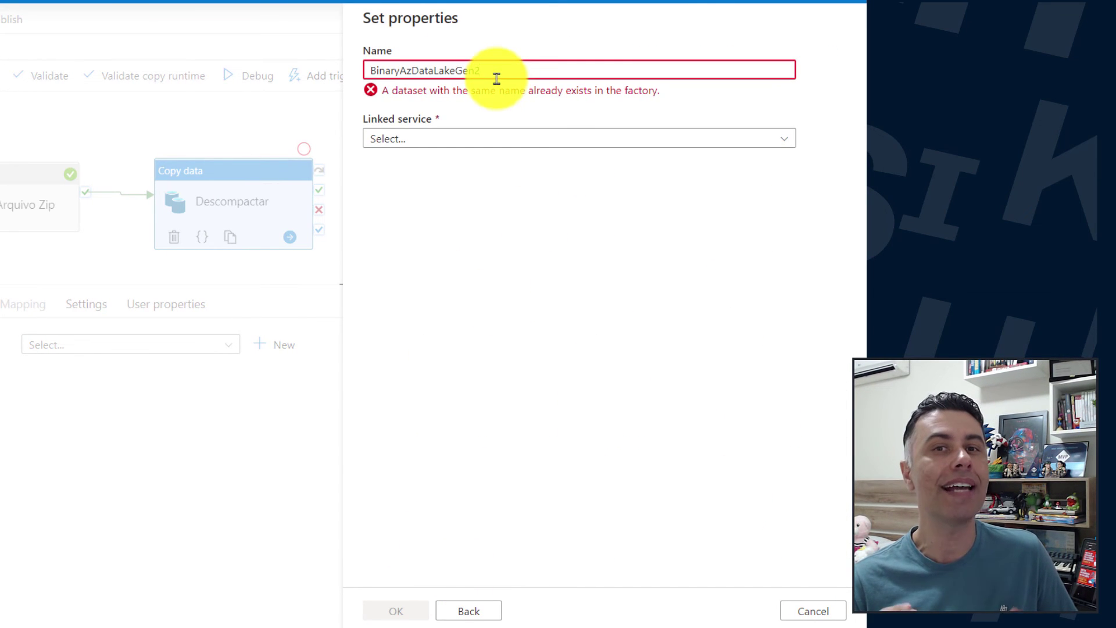
type("Resultado")
left_click(529, 122)
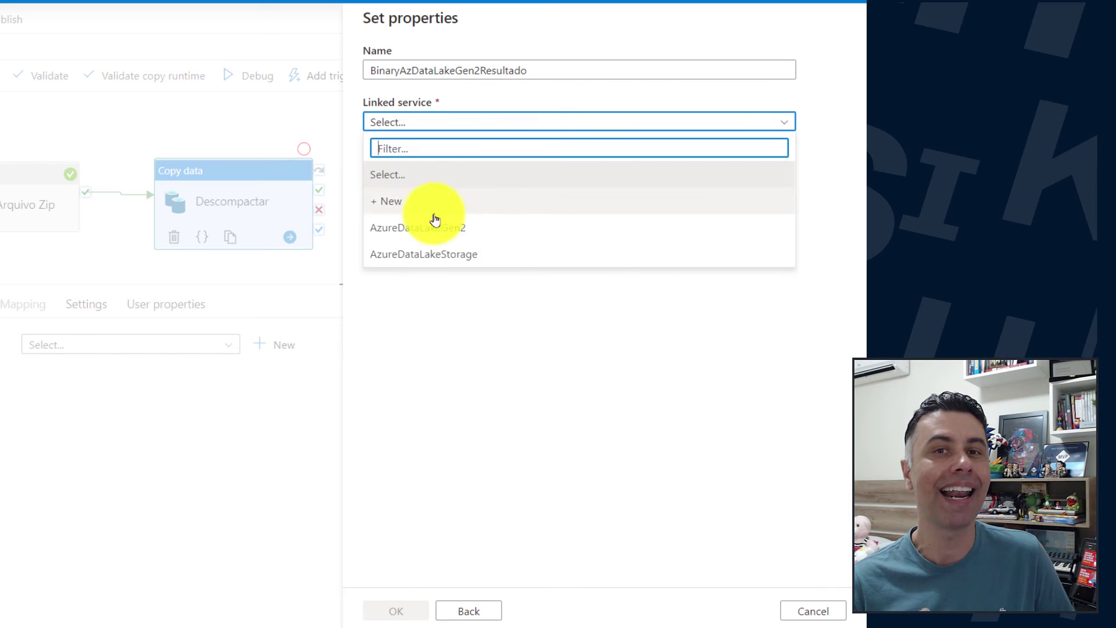
left_click(462, 231)
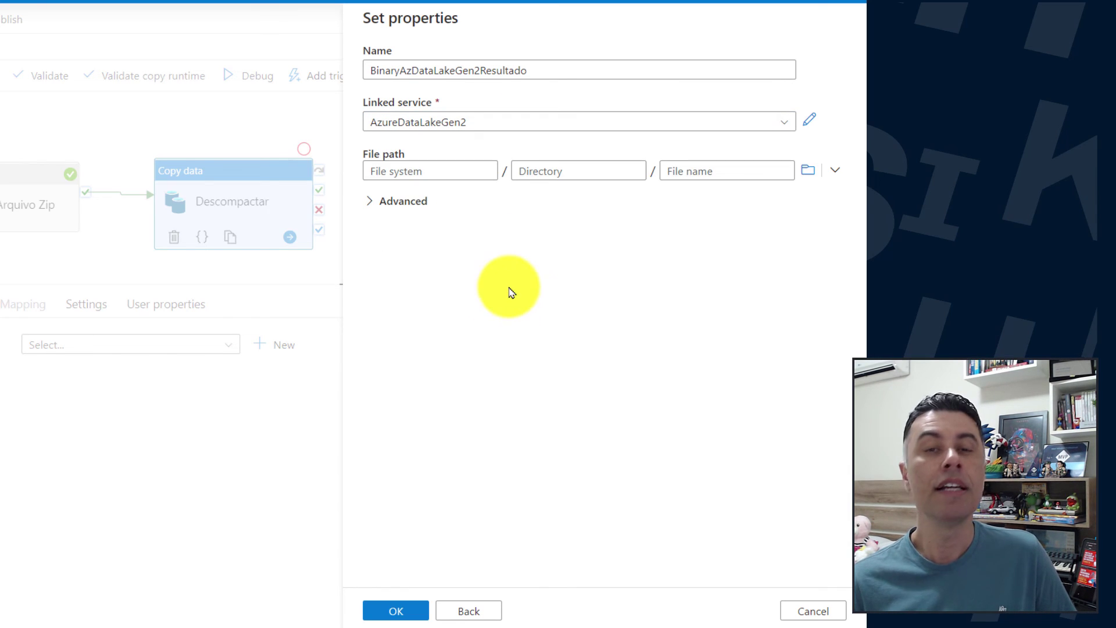
Point the dataset's file path to the fabiomsfilesys/ensino-superior folder and create the dataset
left_click(809, 170)
double_click(423, 110)
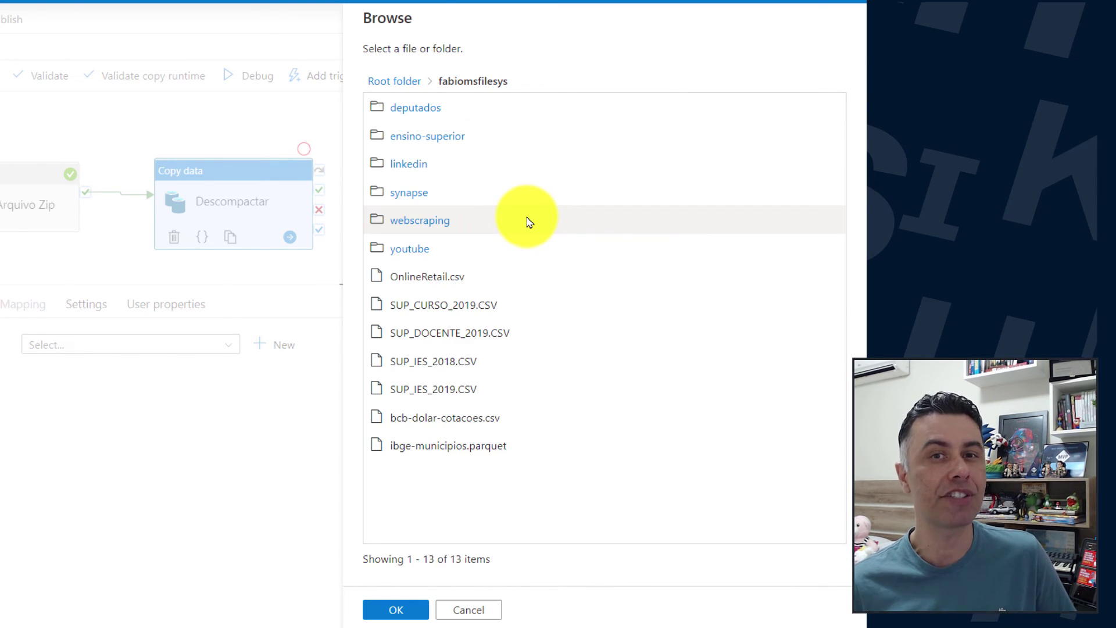
double_click(439, 139)
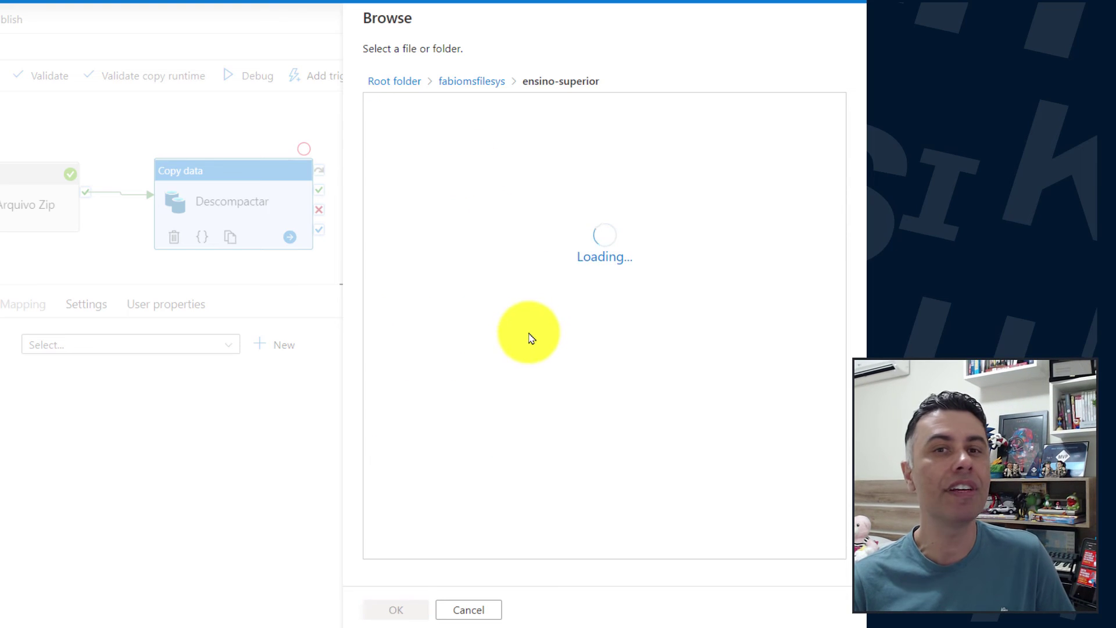
left_click(407, 608)
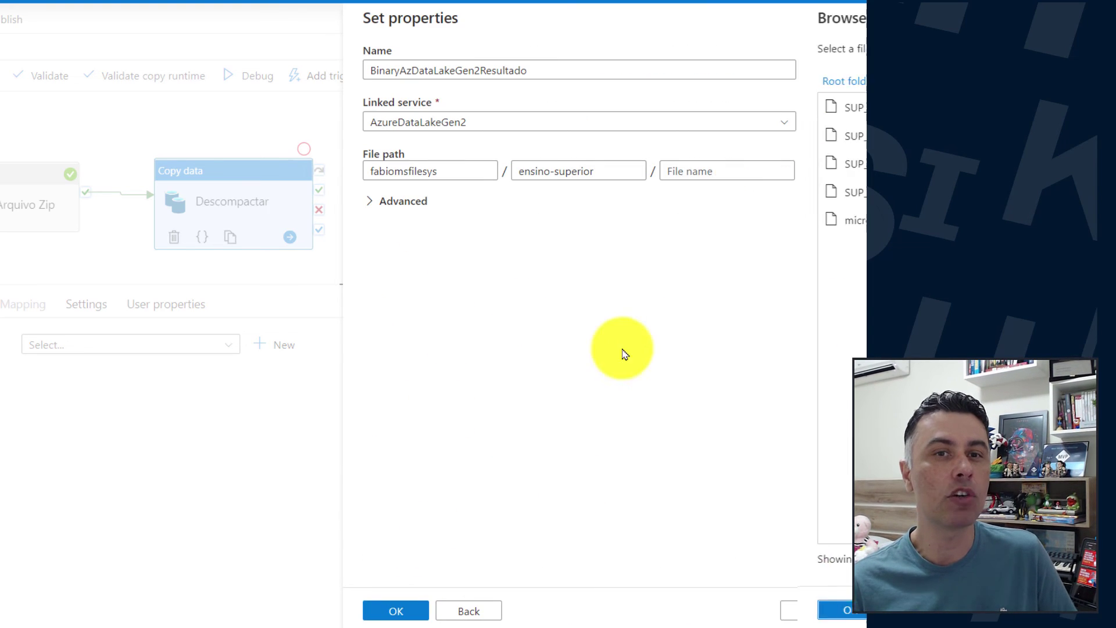
left_click(386, 611)
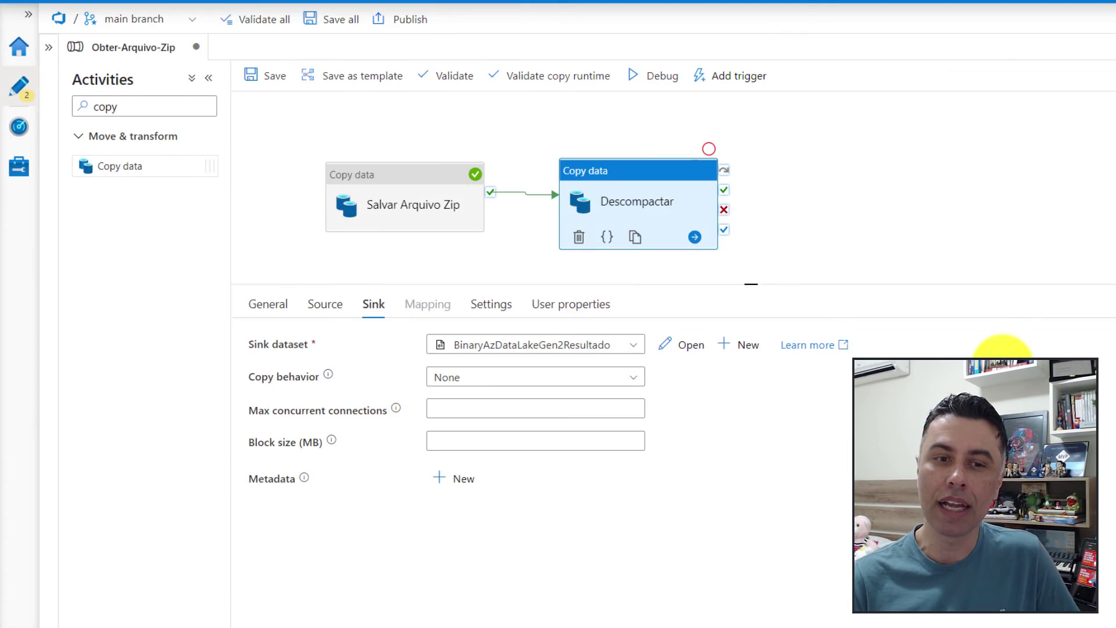
Save all changes, run the pipeline in debug mode and refresh the run status of its activities
left_click(331, 24)
left_click(662, 76)
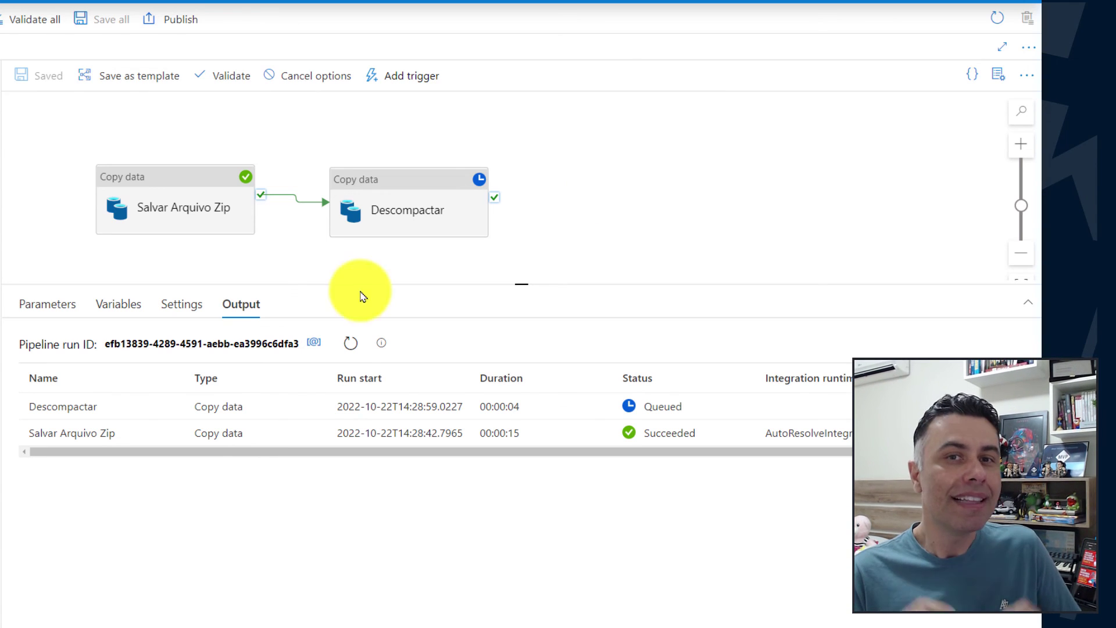
left_click(350, 343)
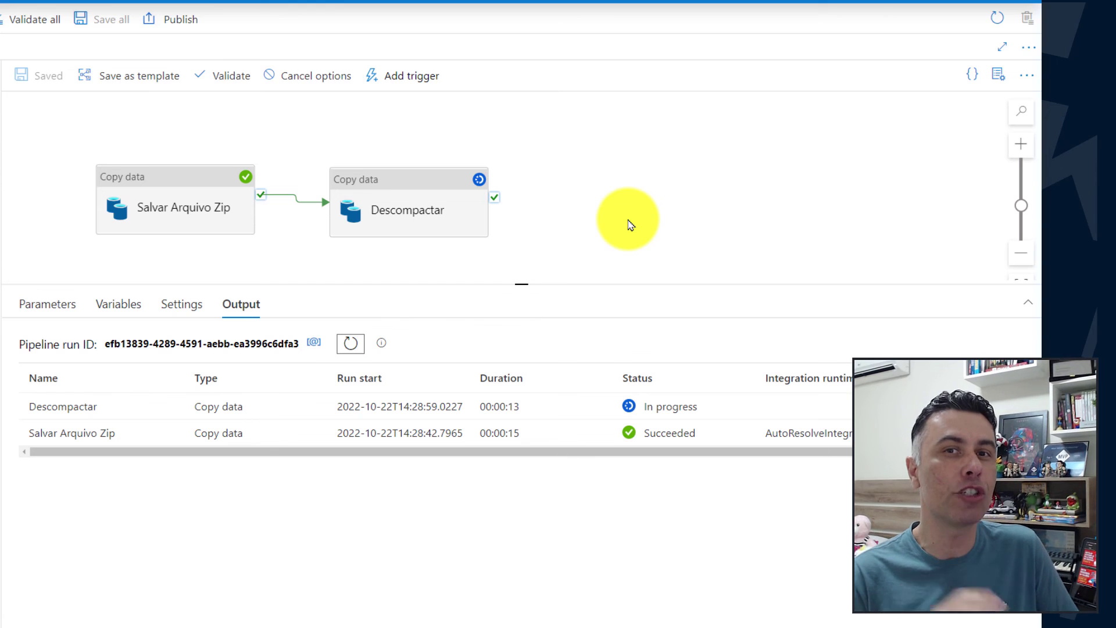
left_click(355, 344)
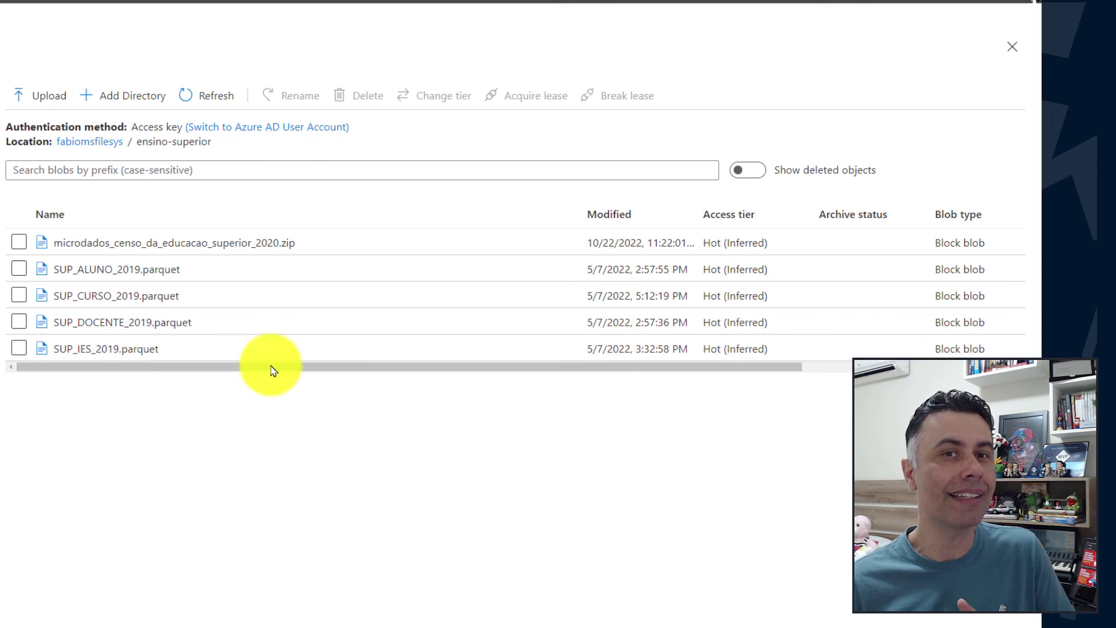
Switch to the storage container in the Azure portal, refresh ensino-superior and browse the extracted 2020 census folder down to dados
left_click(224, 97)
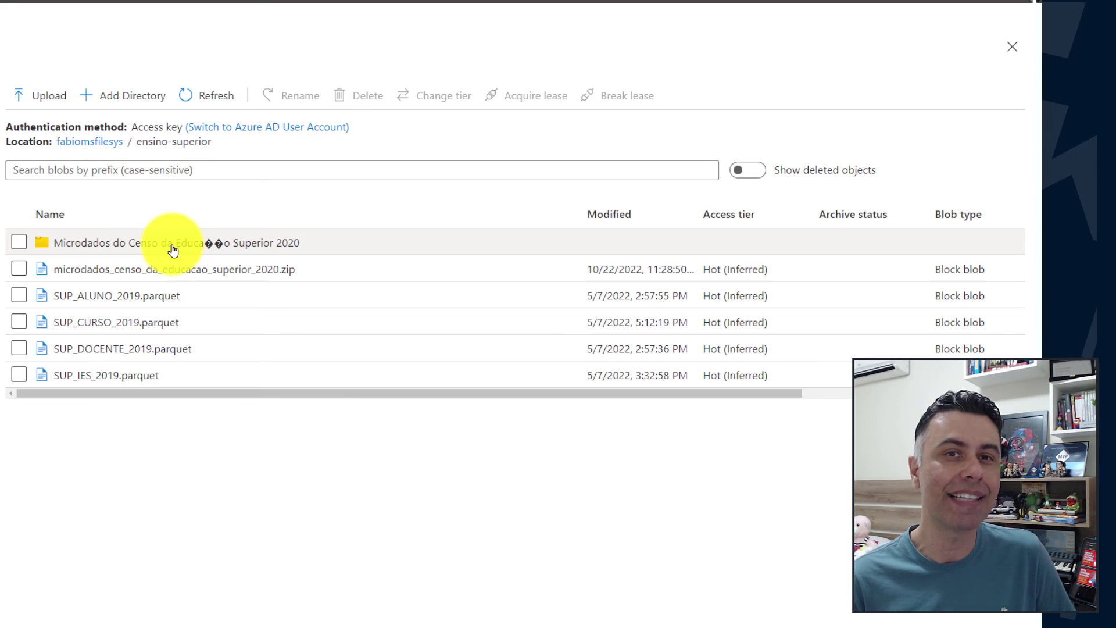
left_click(173, 250)
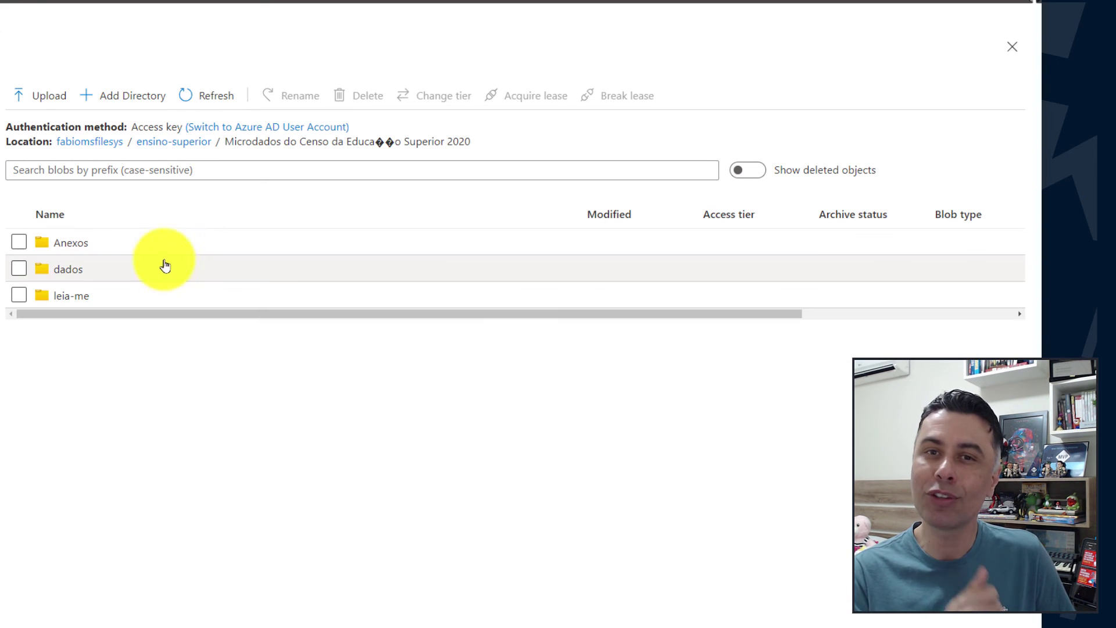
left_click(138, 274)
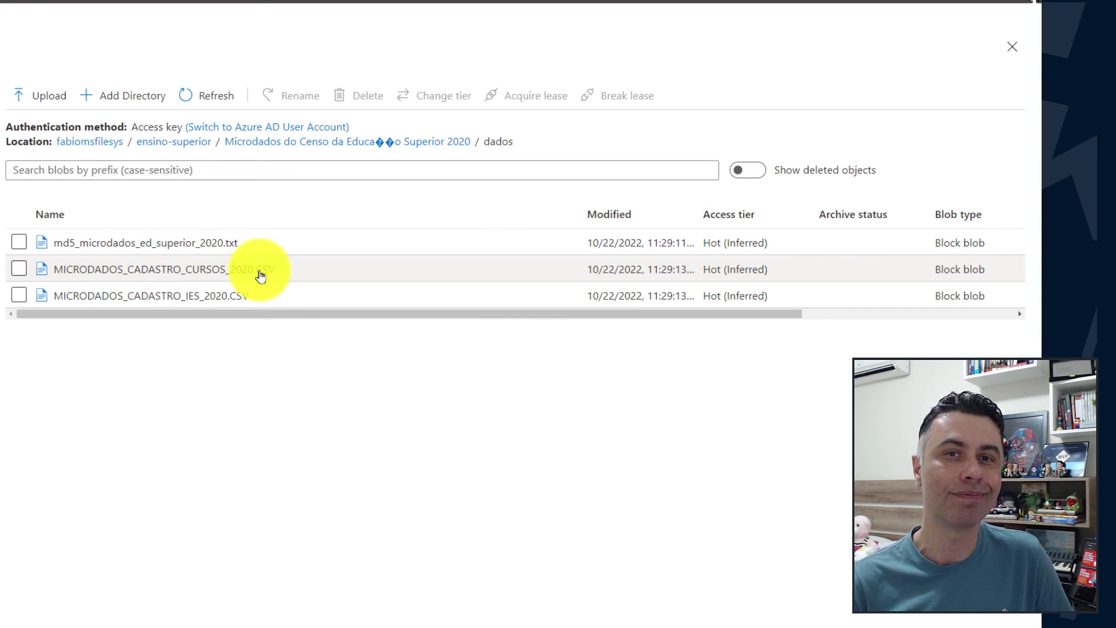
Examine the properties and URL of the MICRODADOS_CADASTRO_IES_2020.CSV blob, closing its details when done
left_click(244, 297)
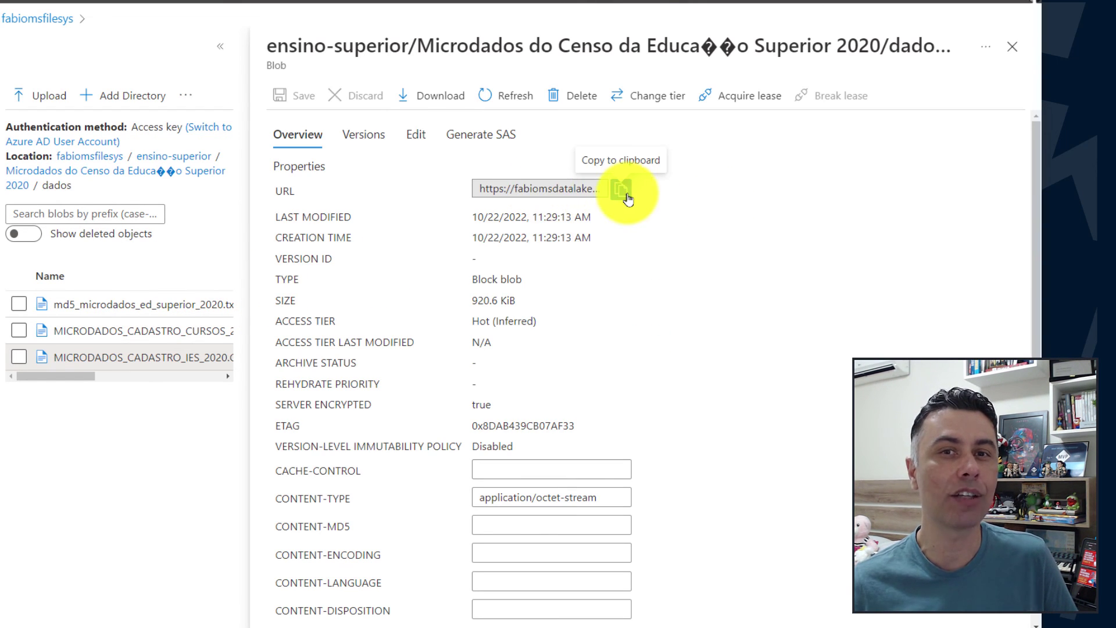
left_click(547, 190)
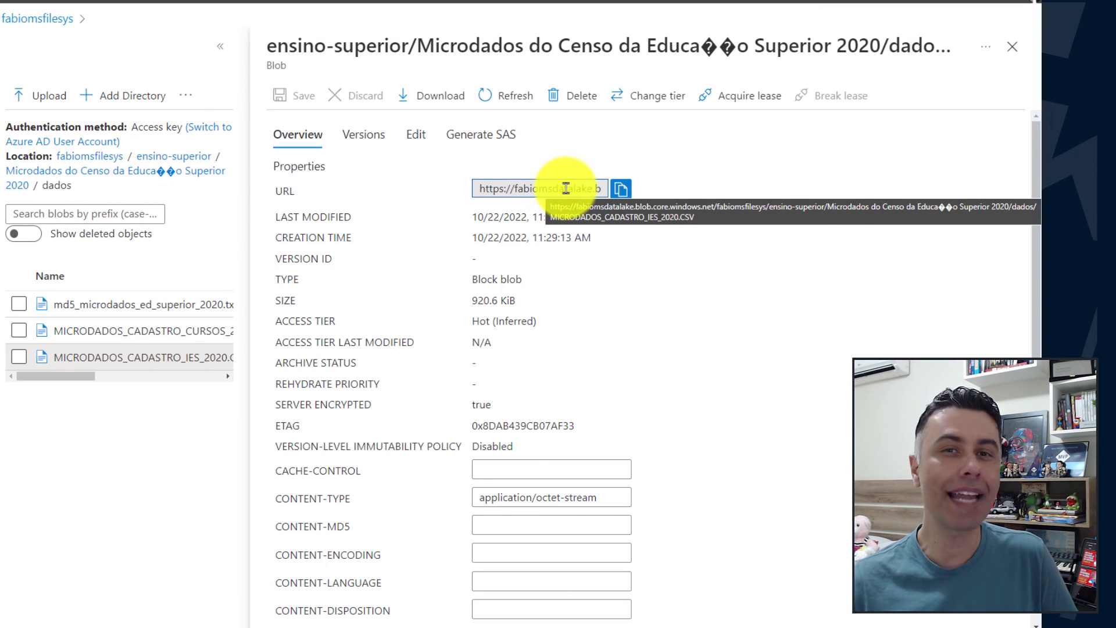
left_click(1014, 47)
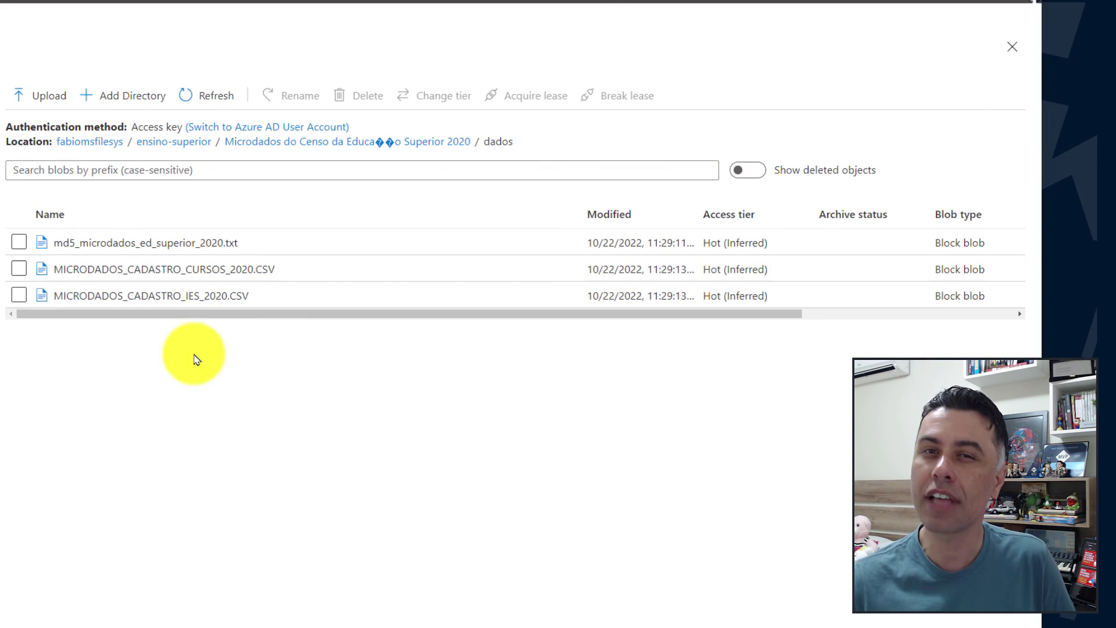